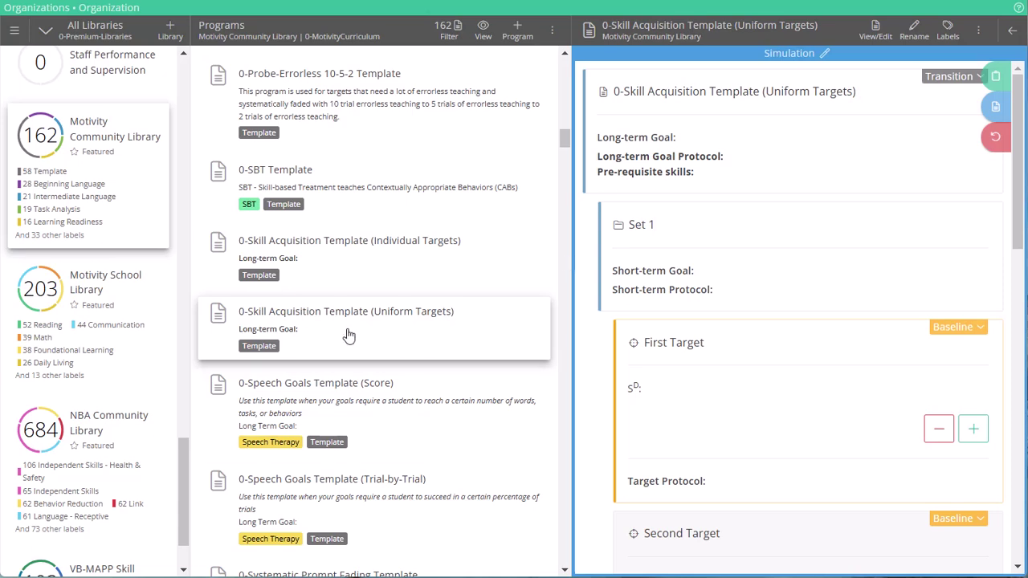
# - Open the 0-Skill Acquisition Template (Uniform Targets) program for editing and collapse its Goal Description and Protocol sections
pyautogui.click(398, 320)
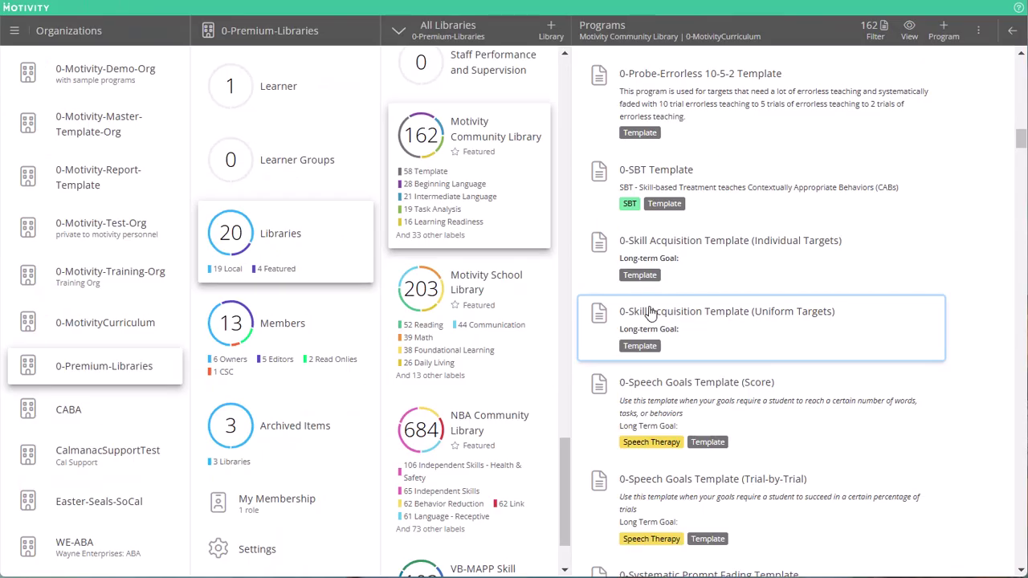
pyautogui.click(683, 313)
pyautogui.click(875, 38)
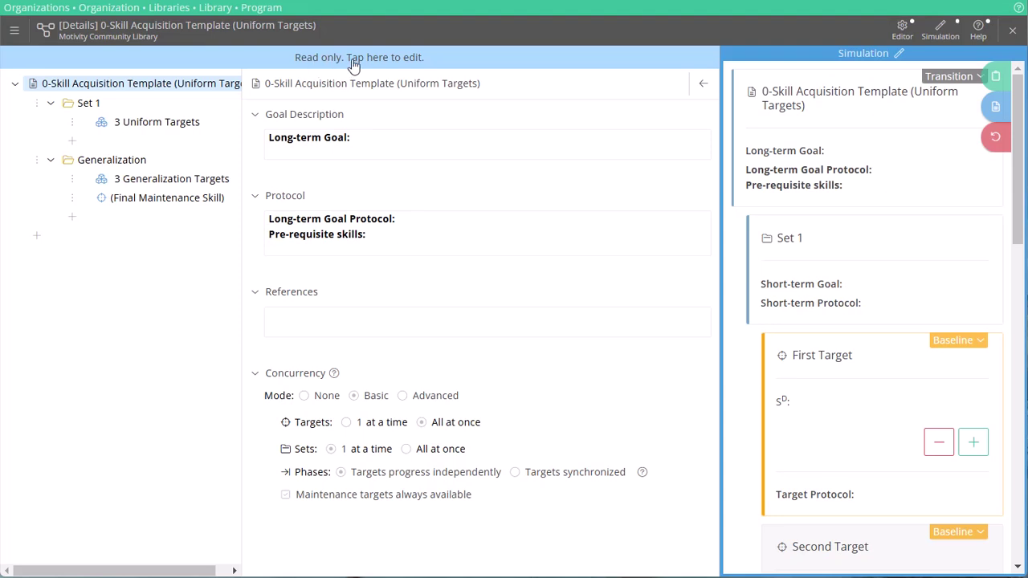
pyautogui.click(353, 57)
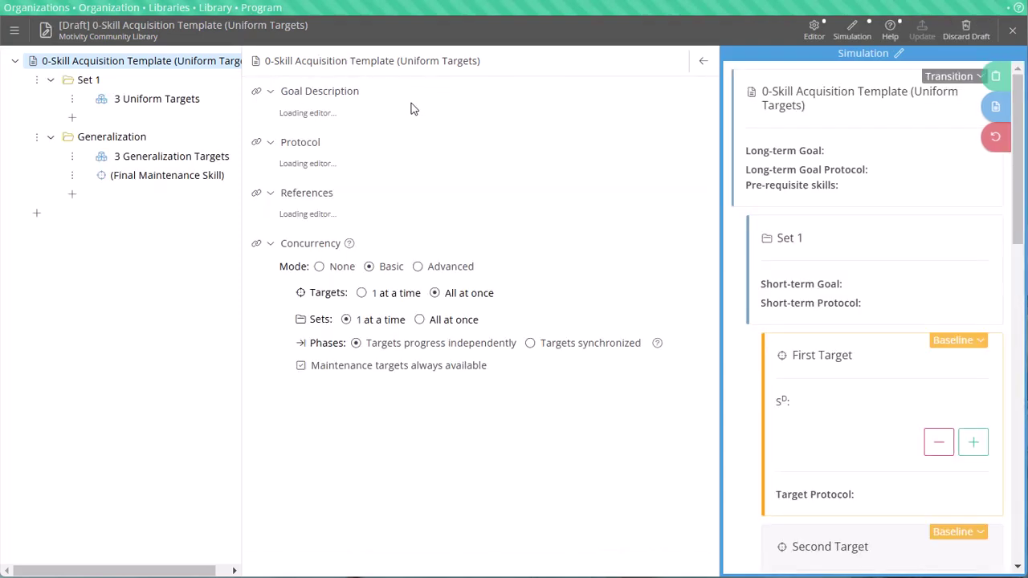
pyautogui.click(270, 91)
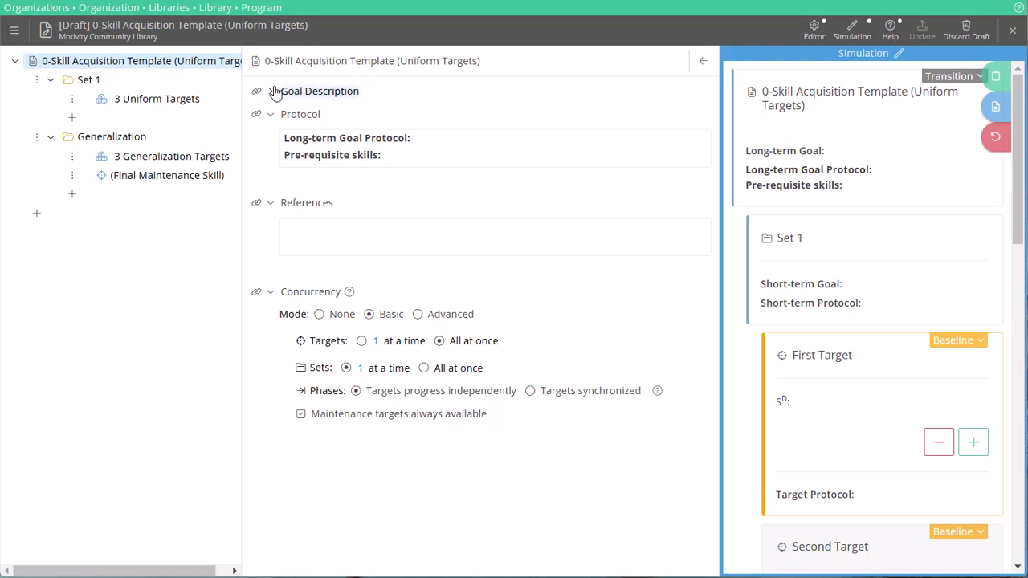
pyautogui.click(270, 114)
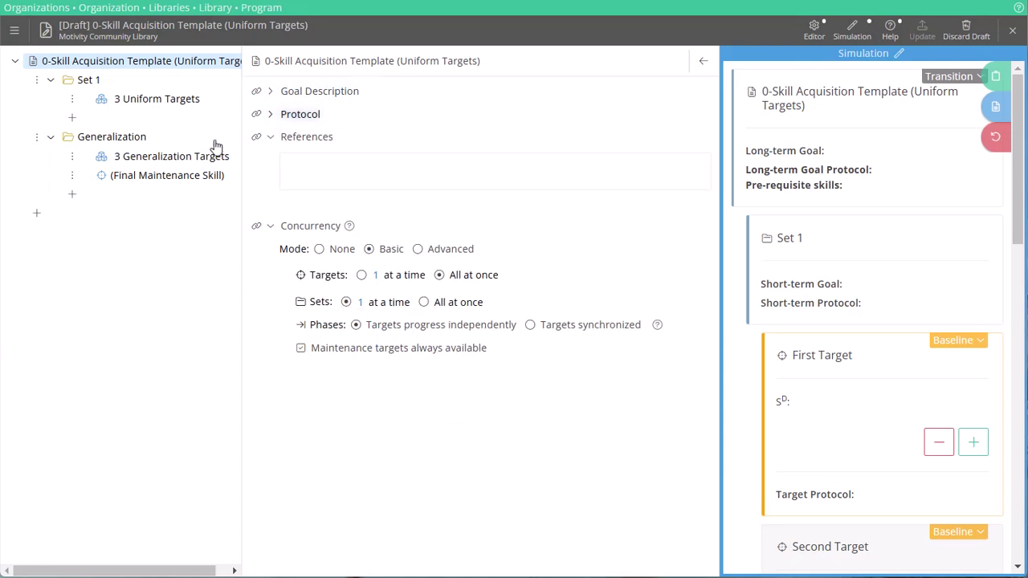
# - Open the 3 Uniform Targets item in Set 1 and collapse its Target Names, Goal Description and Protocol sections
pyautogui.click(166, 99)
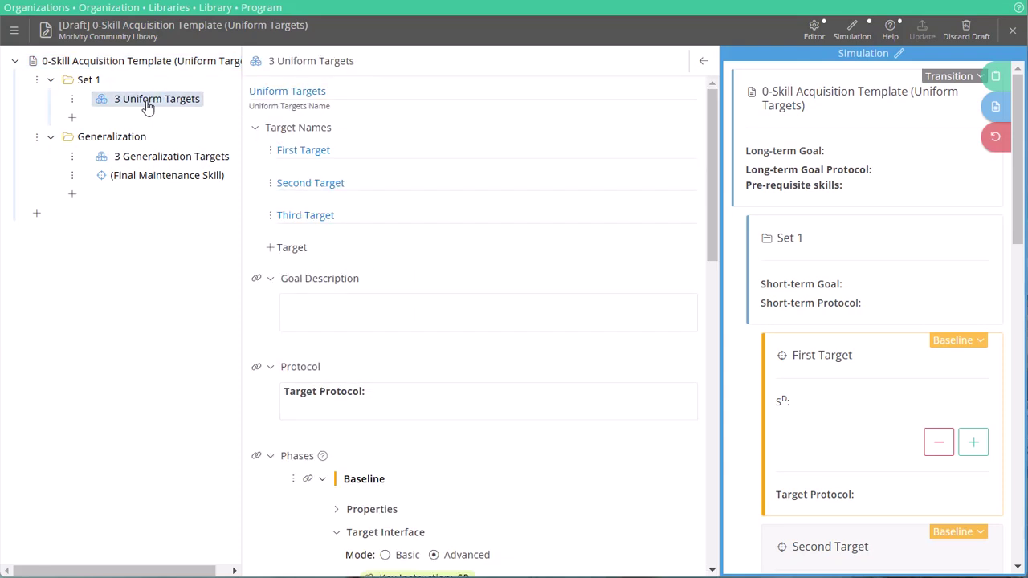
pyautogui.click(255, 130)
pyautogui.click(269, 149)
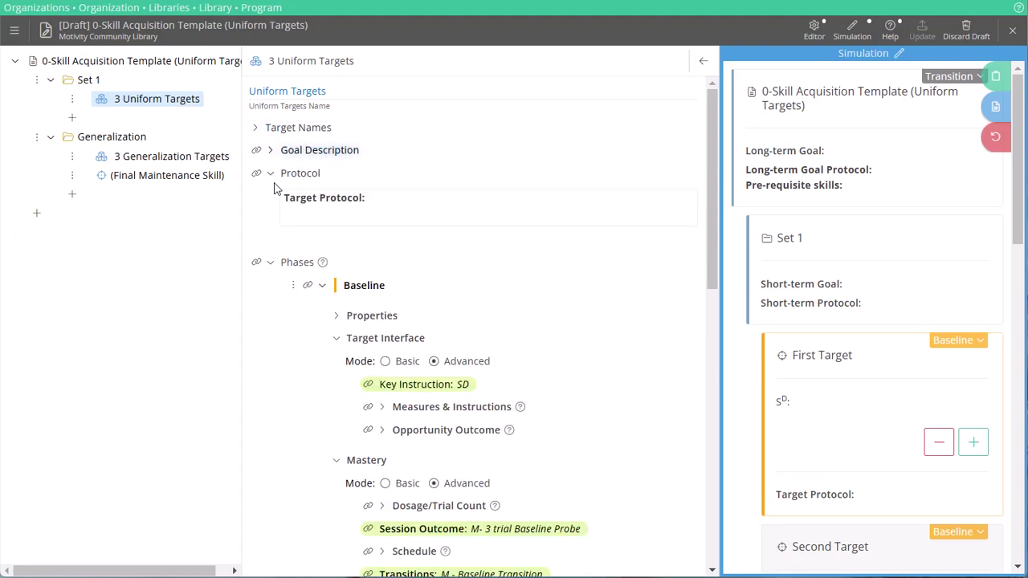
pyautogui.click(271, 173)
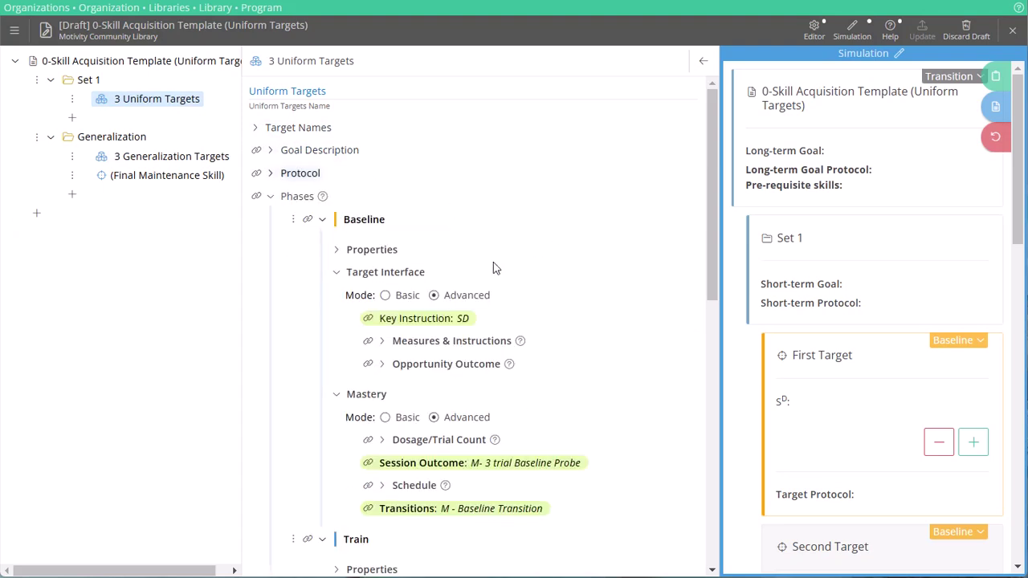
pyautogui.scroll(-2, 379, 268)
pyautogui.scroll(1, 357, 253)
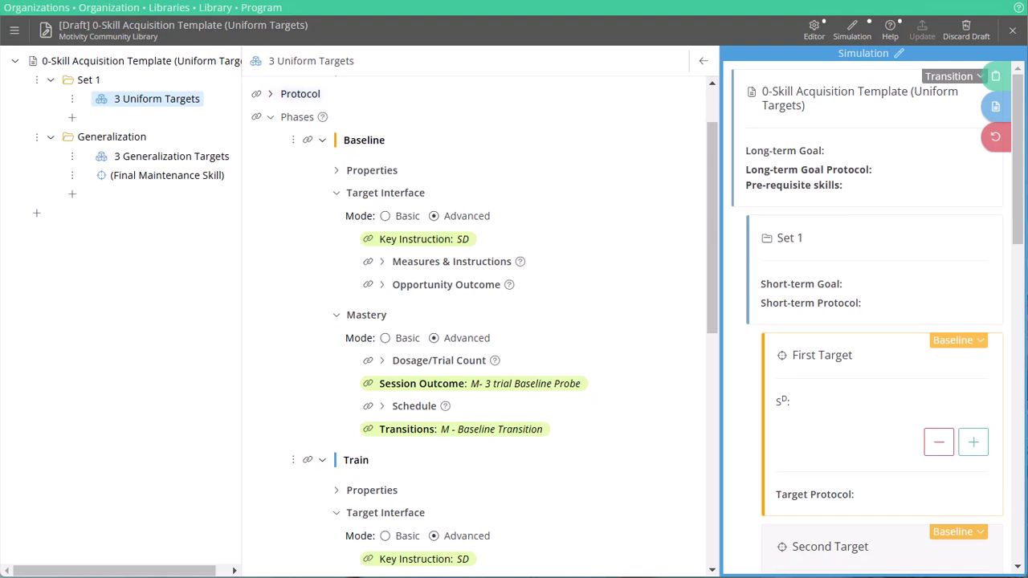
# - Compare the Basic and Advanced modes of the Baseline Target Interface, examining Key Instruction, Measures & Instructions and Opportunity Outcome
pyautogui.click(387, 216)
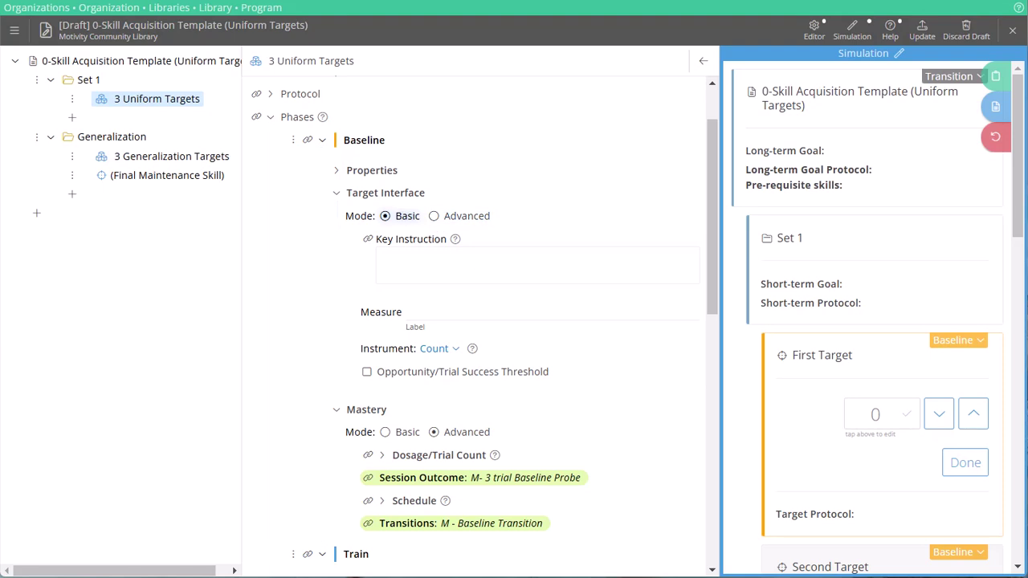
pyautogui.click(435, 216)
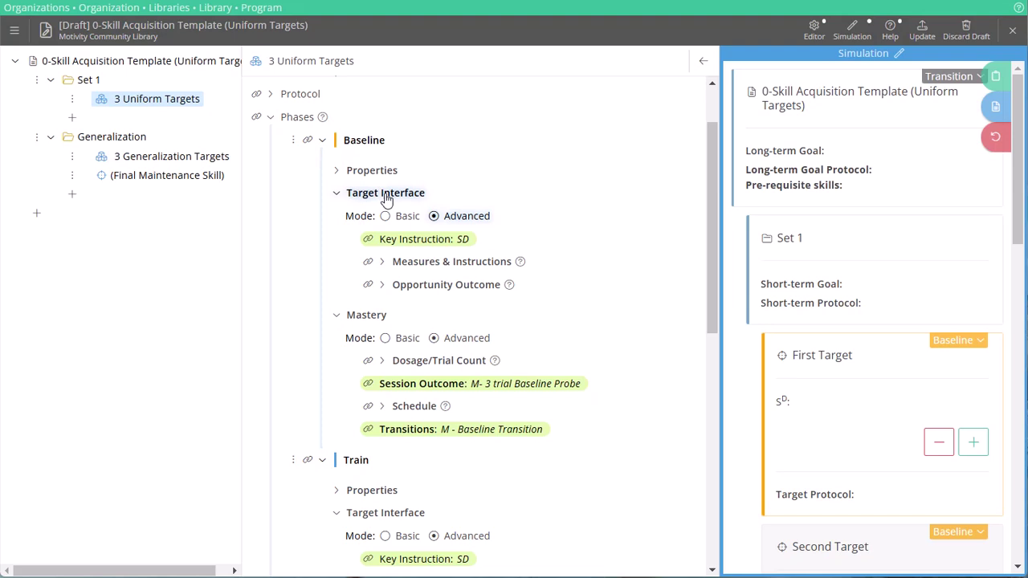
pyautogui.click(426, 268)
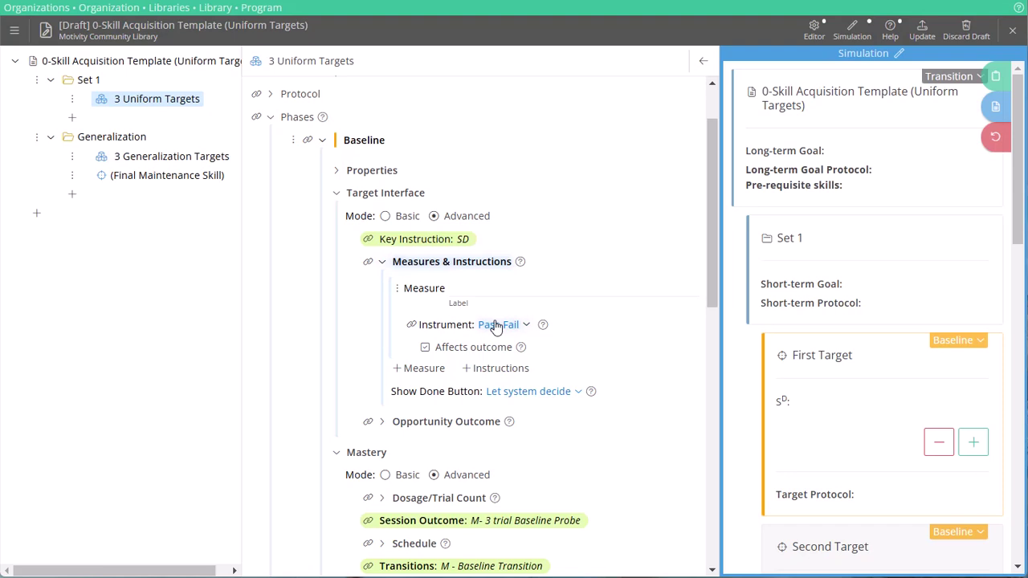
pyautogui.click(405, 239)
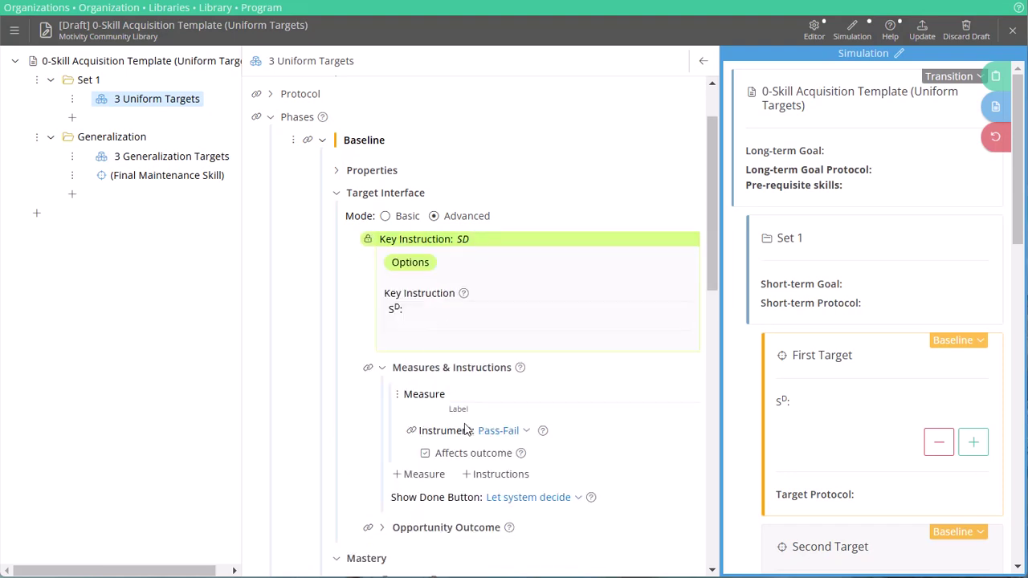
pyautogui.click(401, 527)
pyautogui.scroll(-1, 414, 482)
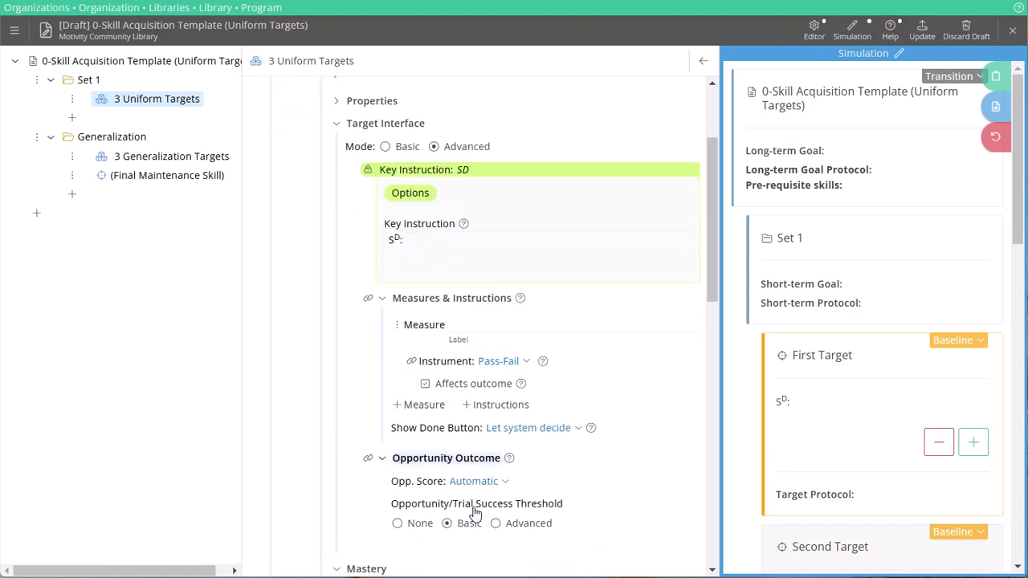
pyautogui.click(383, 450)
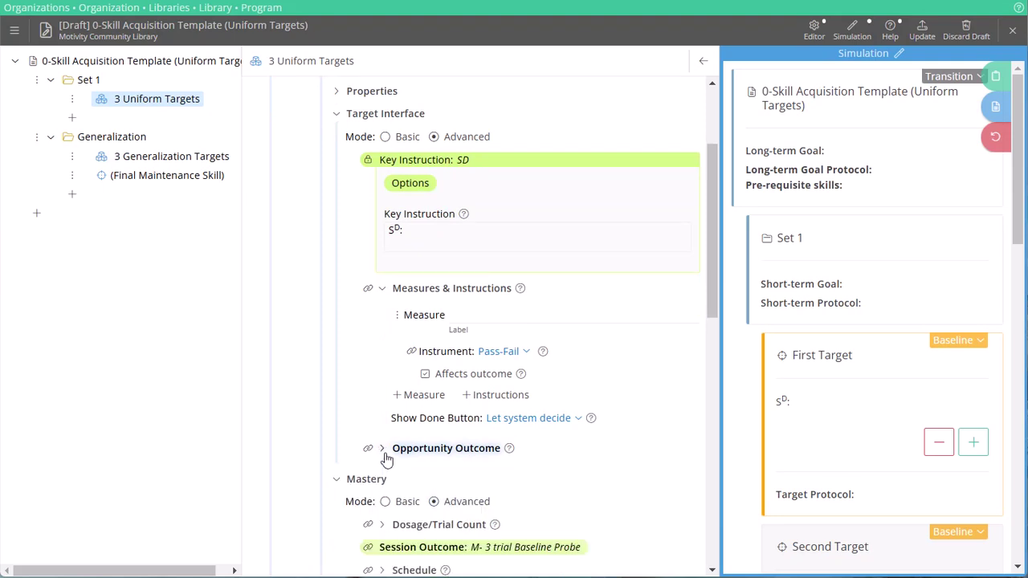
pyautogui.click(383, 291)
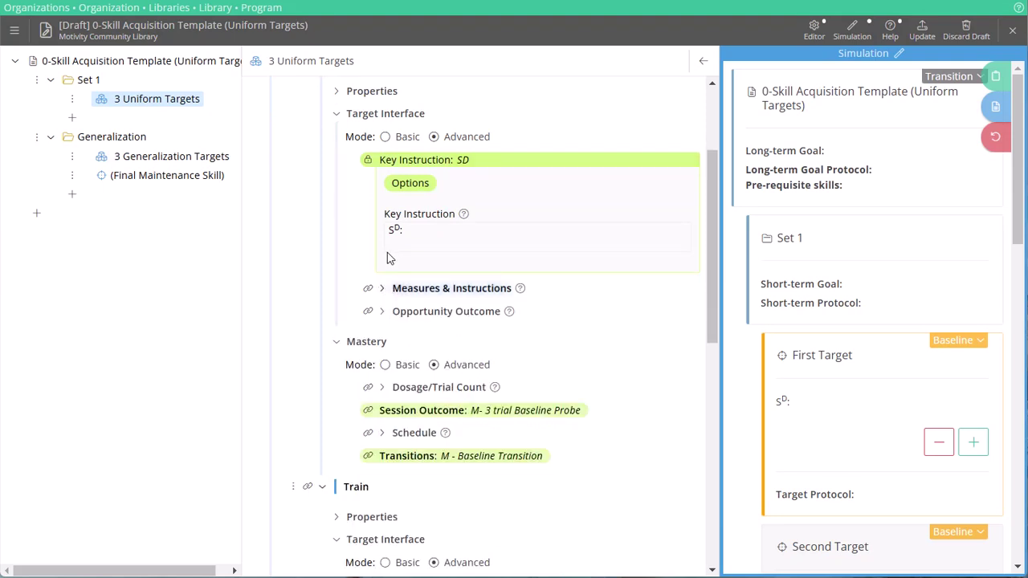
# - Copy the Advanced Key Instruction text, switch the Baseline Target Interface to Basic mode and paste it into the Key Instruction there
pyautogui.moveTo(408, 232); pyautogui.dragTo(391, 231)
pyautogui.hotkey('ctrl', 'c')
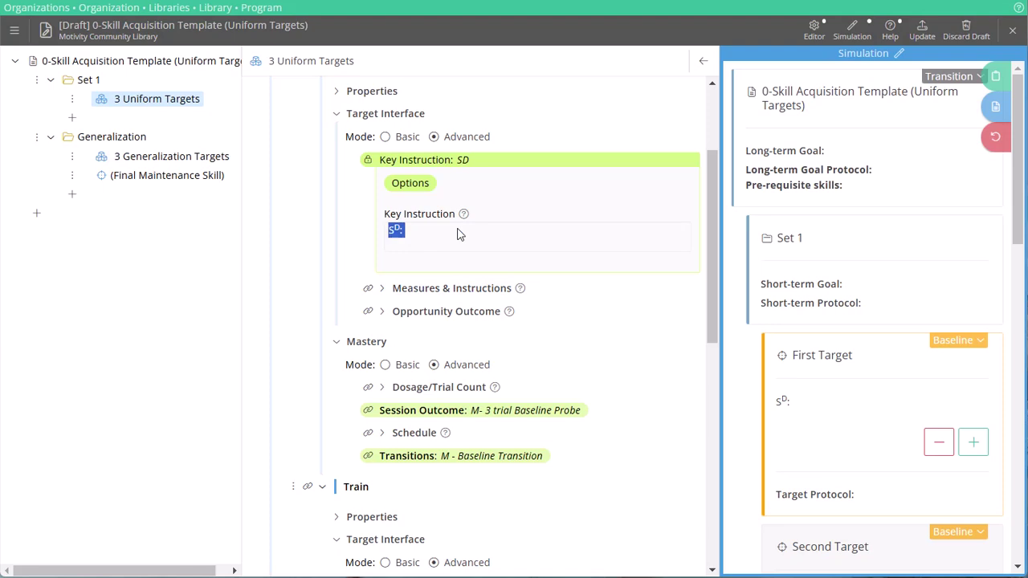
pyautogui.click(386, 137)
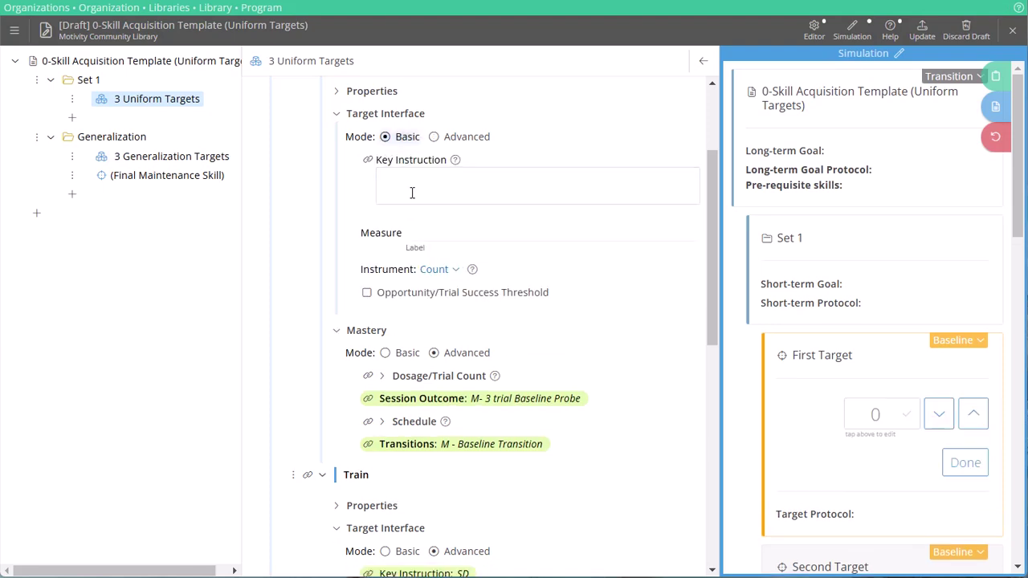
pyautogui.click(401, 183)
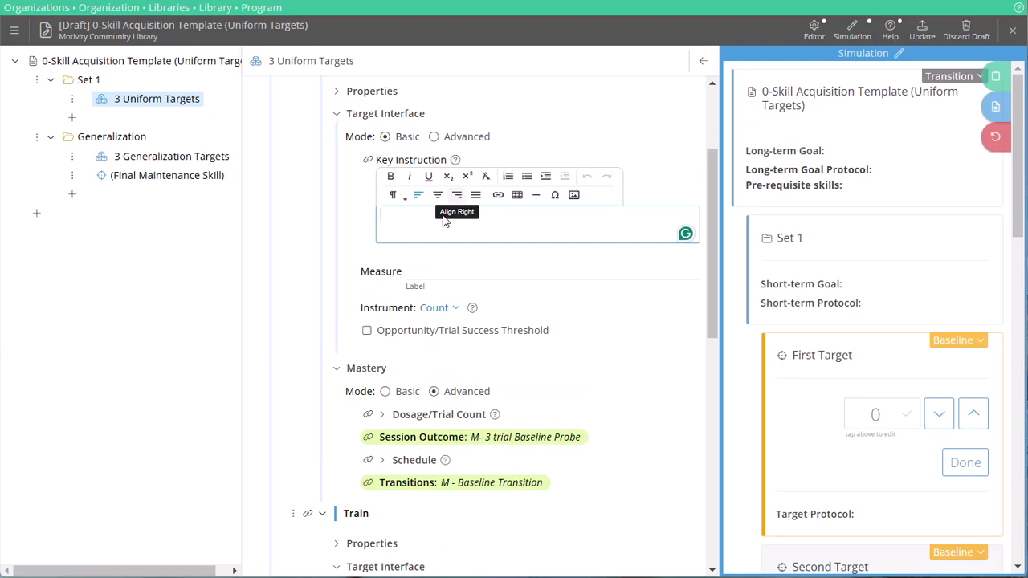
pyautogui.hotkey('ctrl', 'v')
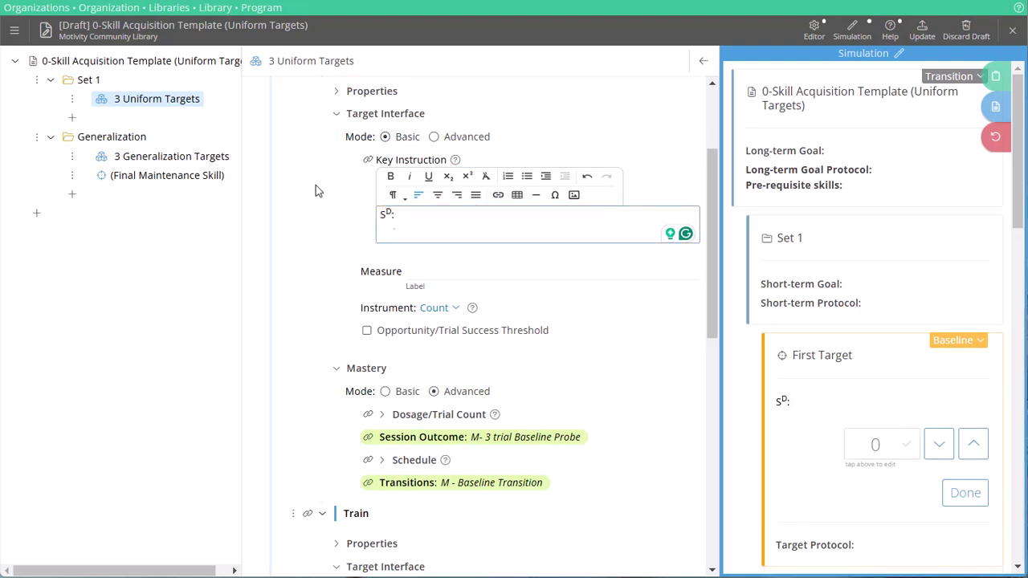
pyautogui.click(317, 191)
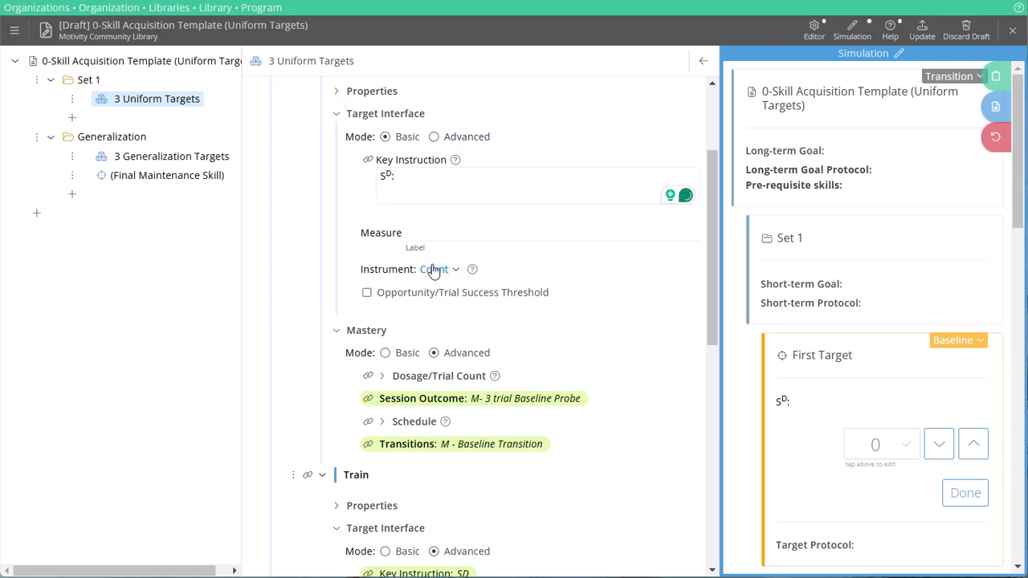
# - Check the measure's instrument in Advanced mode, return to Basic mode and set the Baseline instrument to Pass-Fail
pyautogui.click(438, 138)
pyautogui.click(454, 295)
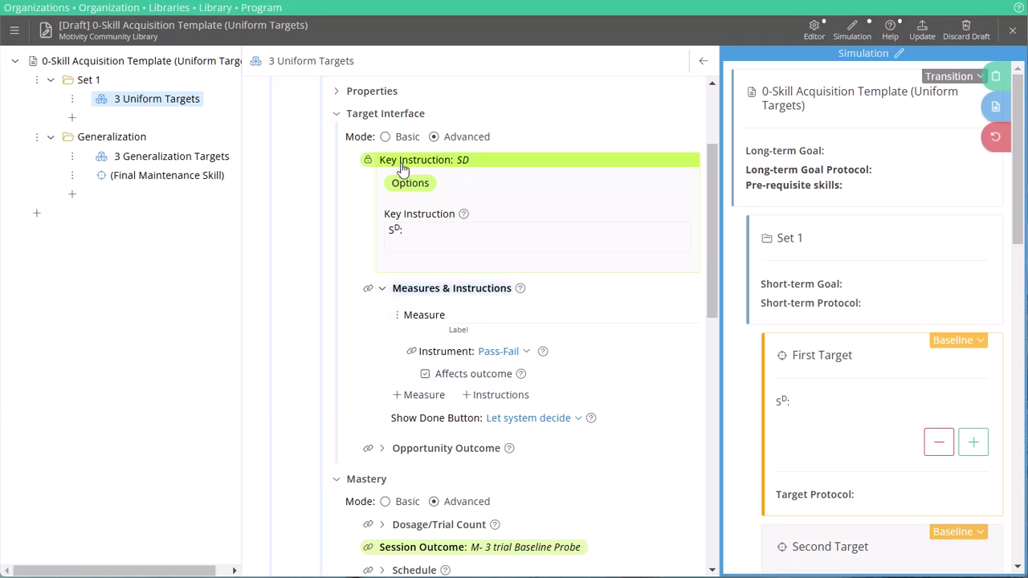
pyautogui.click(386, 138)
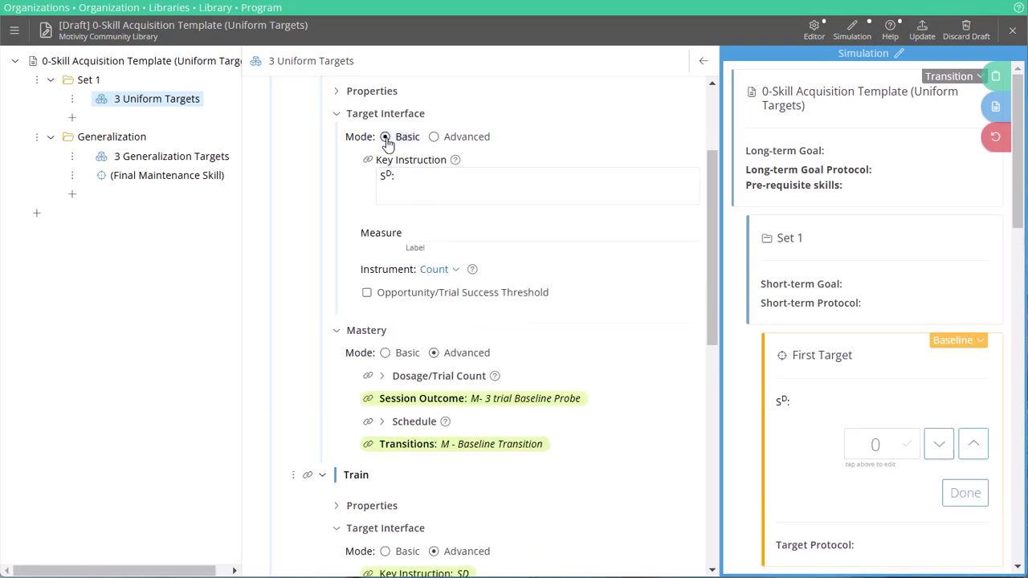
pyautogui.click(434, 270)
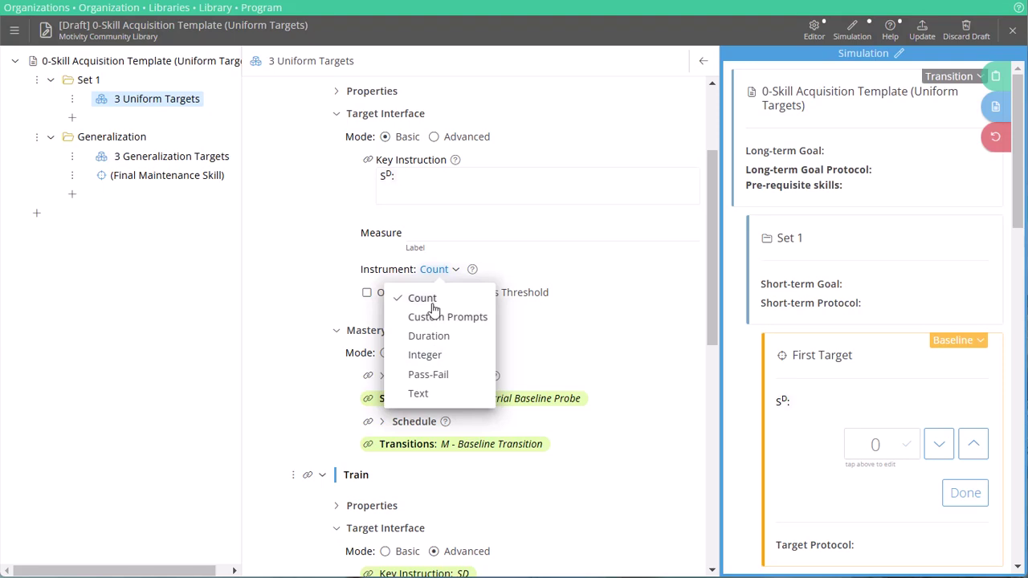
pyautogui.click(427, 375)
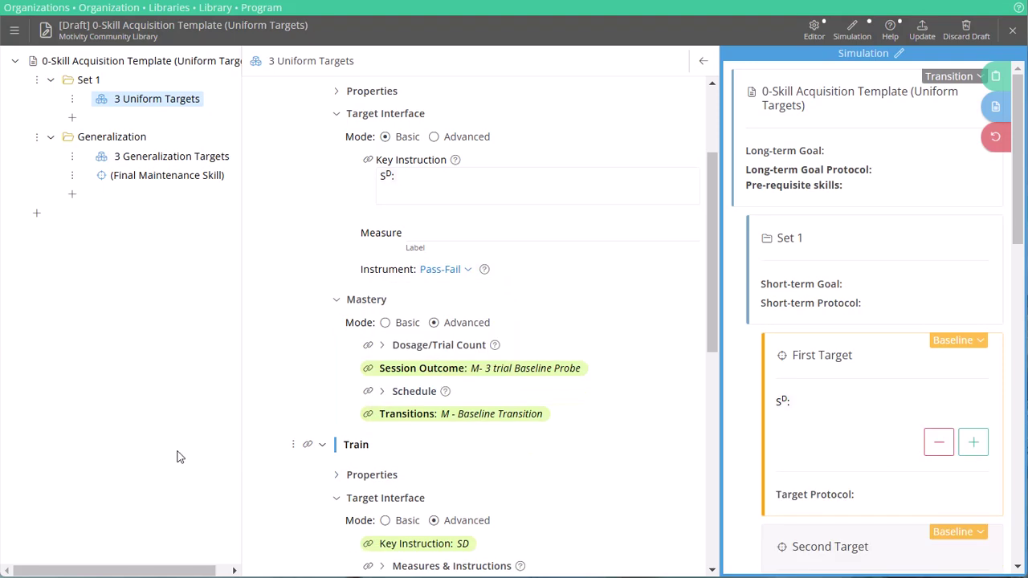
pyautogui.click(412, 232)
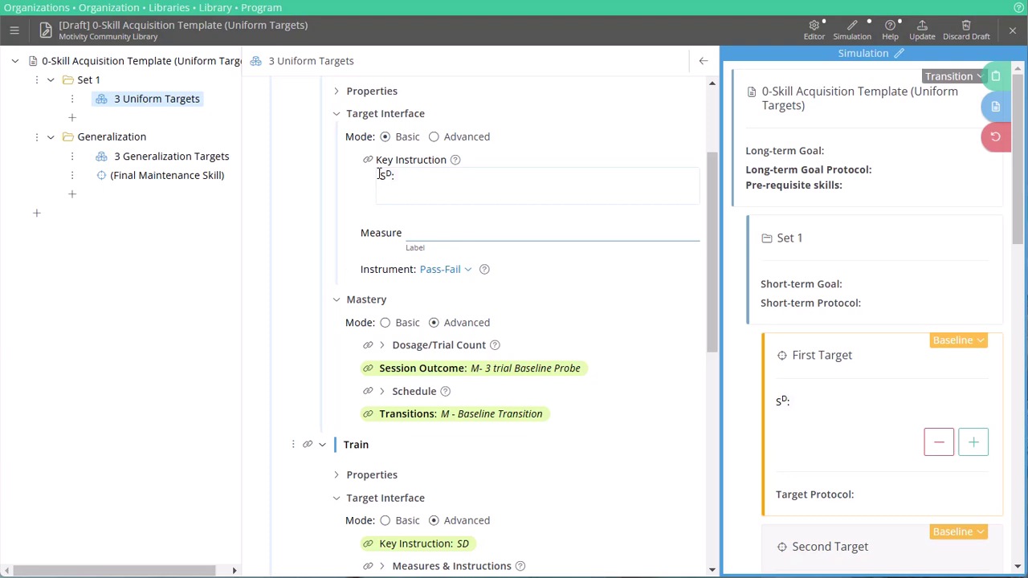
# - Switch the Baseline measure's instrument to Count and try an Opportunity/Trial Success Threshold of at least 10
pyautogui.click(446, 269)
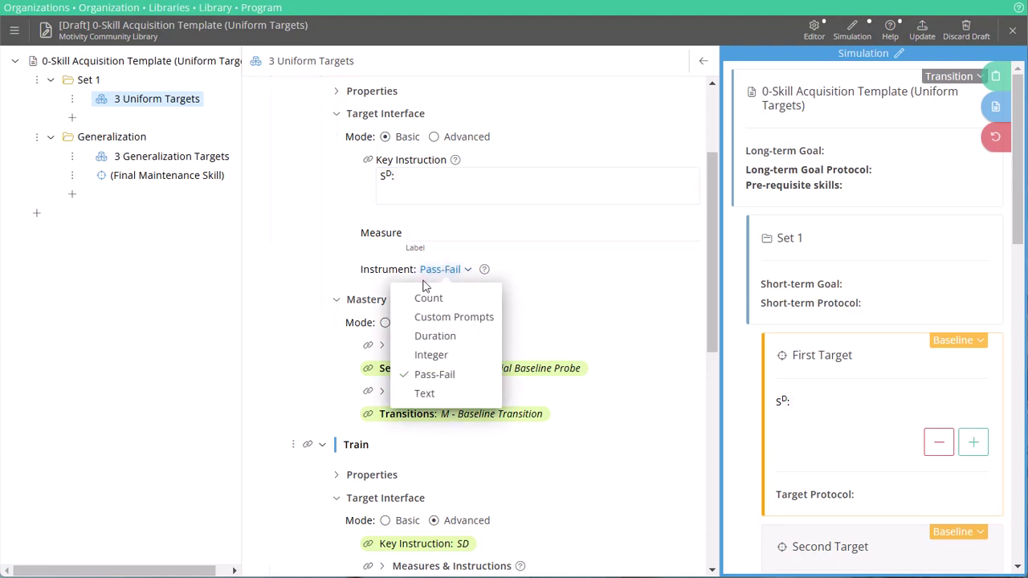
pyautogui.click(429, 298)
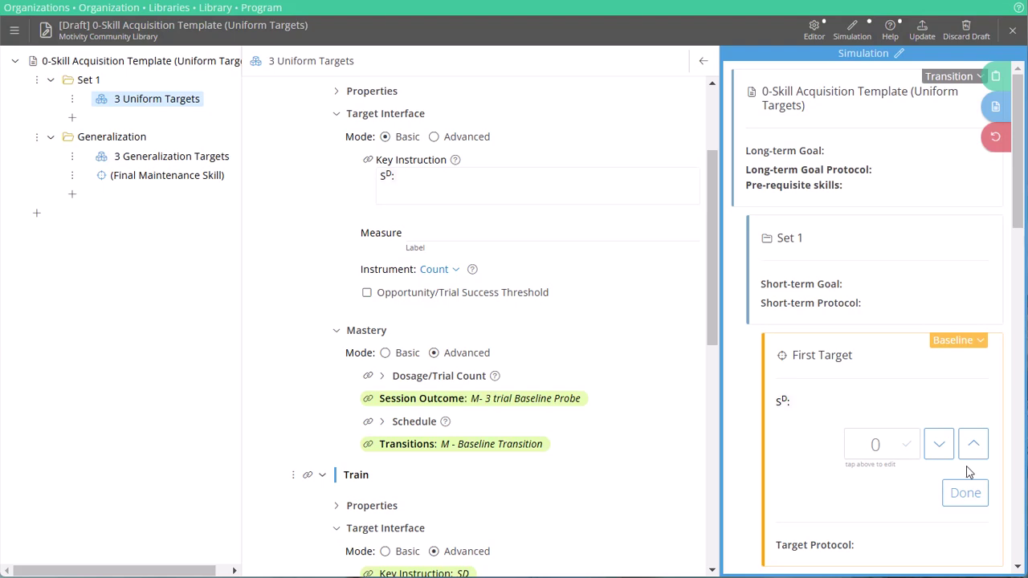
pyautogui.click(367, 294)
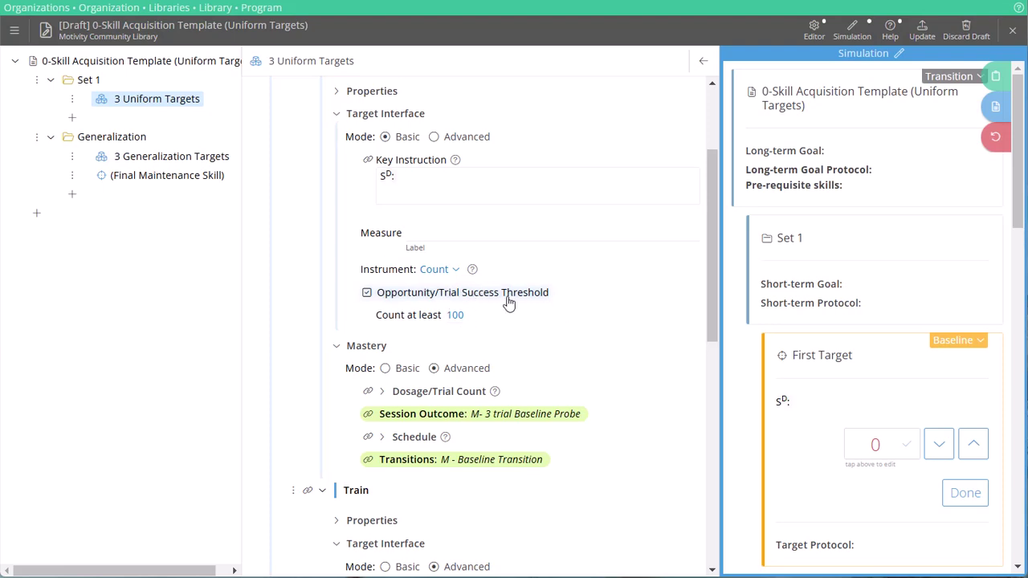
pyautogui.click(462, 314)
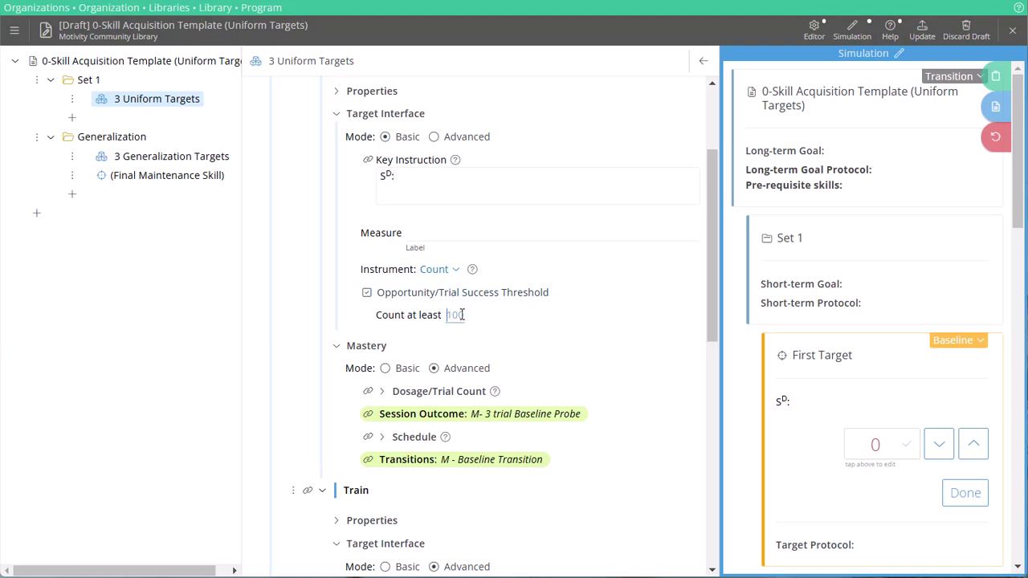
pyautogui.write('10')
pyautogui.click(367, 293)
# - Switch the Baseline measure's instrument to Duration and try its Opportunity/Trial Success Threshold option
pyautogui.click(447, 271)
pyautogui.click(434, 335)
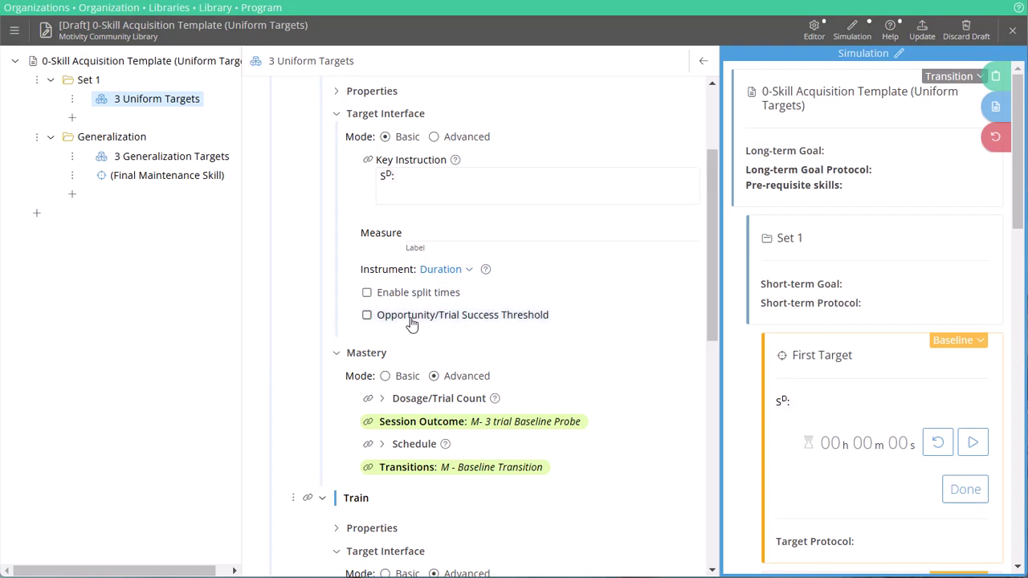
pyautogui.click(368, 317)
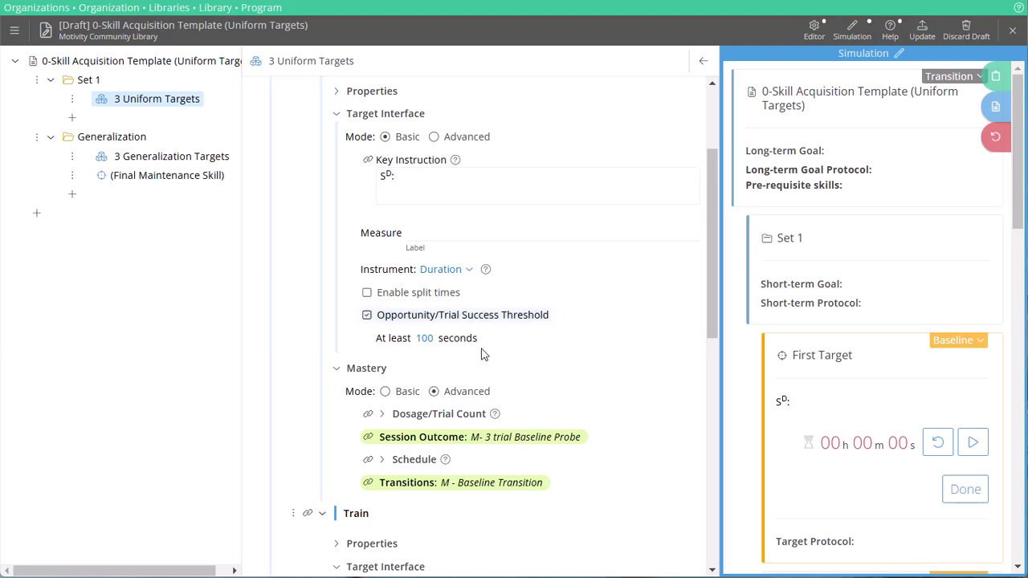
pyautogui.click(366, 314)
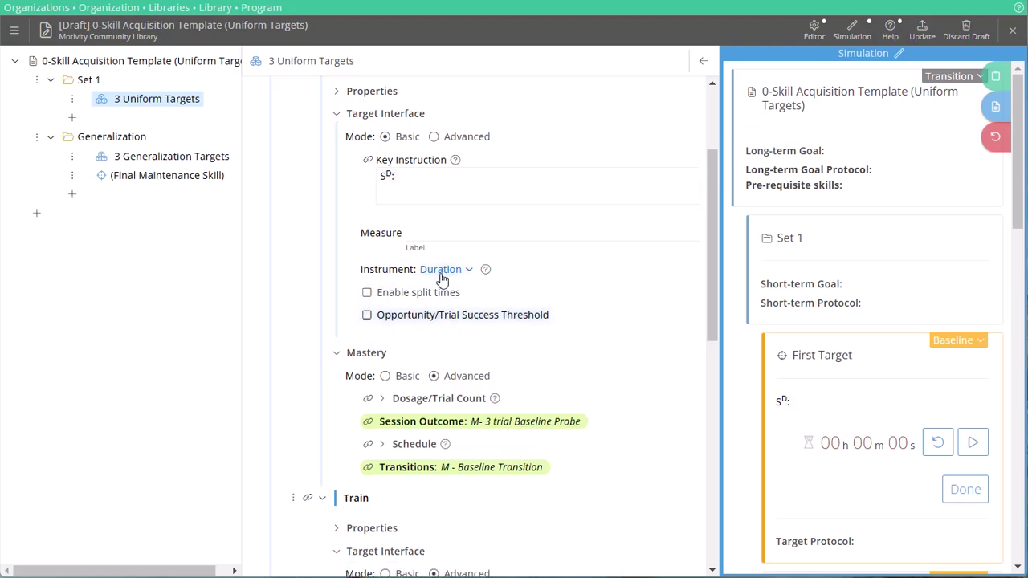
# - Try Integer and Text as the Baseline measure's instrument and settle on Pass-Fail
pyautogui.click(441, 270)
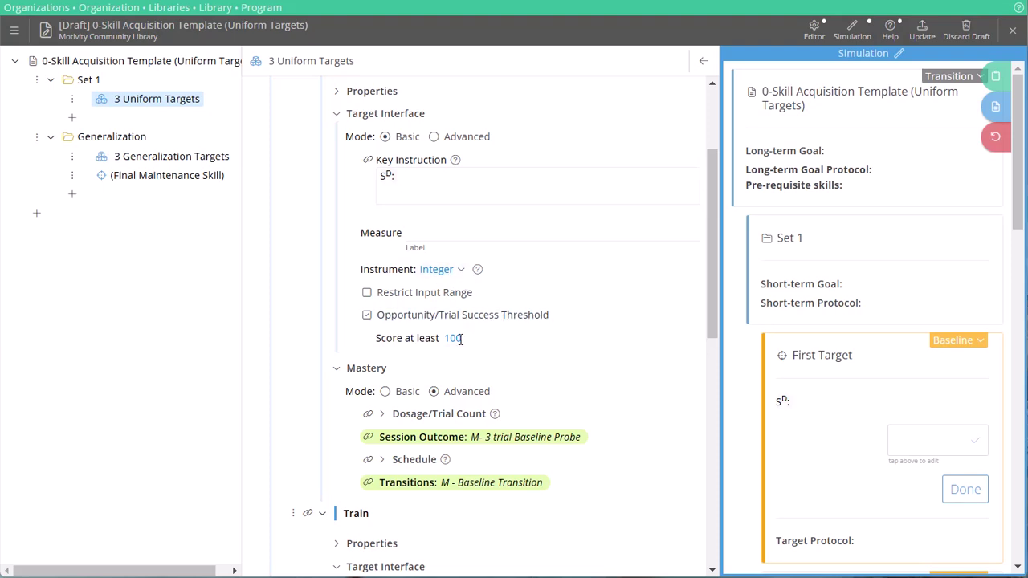
pyautogui.click(455, 272)
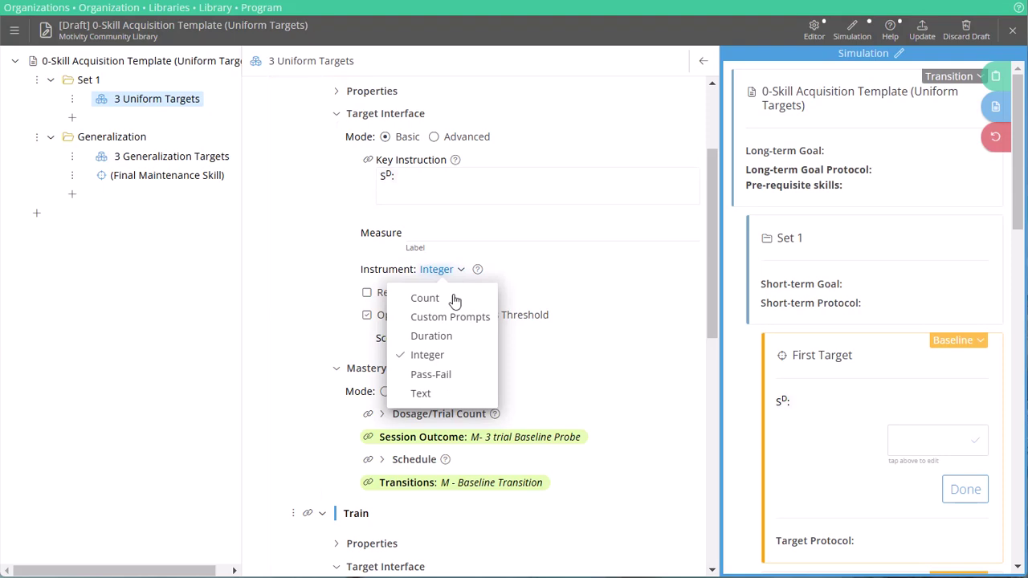
pyautogui.click(420, 393)
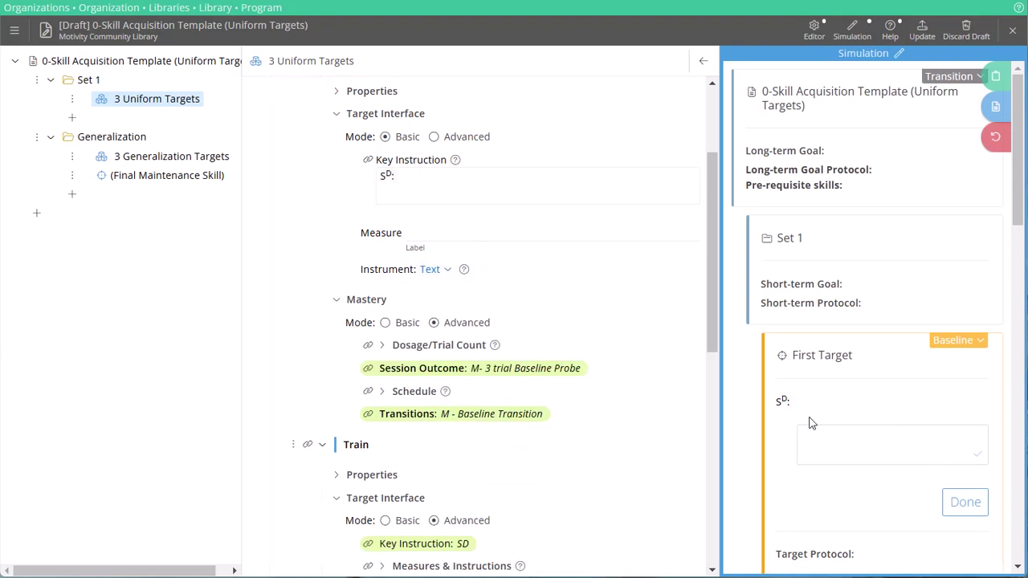
pyautogui.click(441, 271)
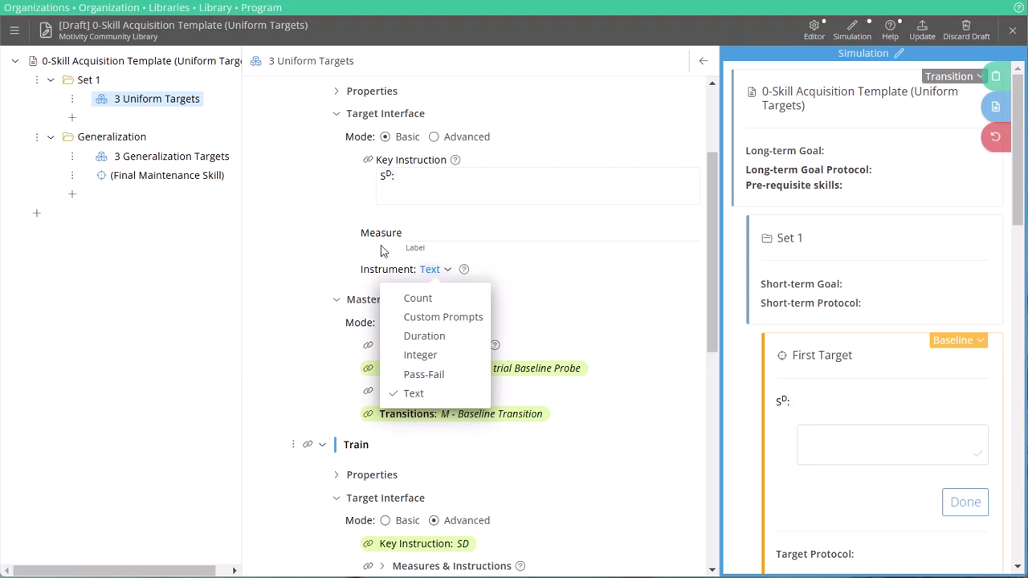
pyautogui.click(418, 376)
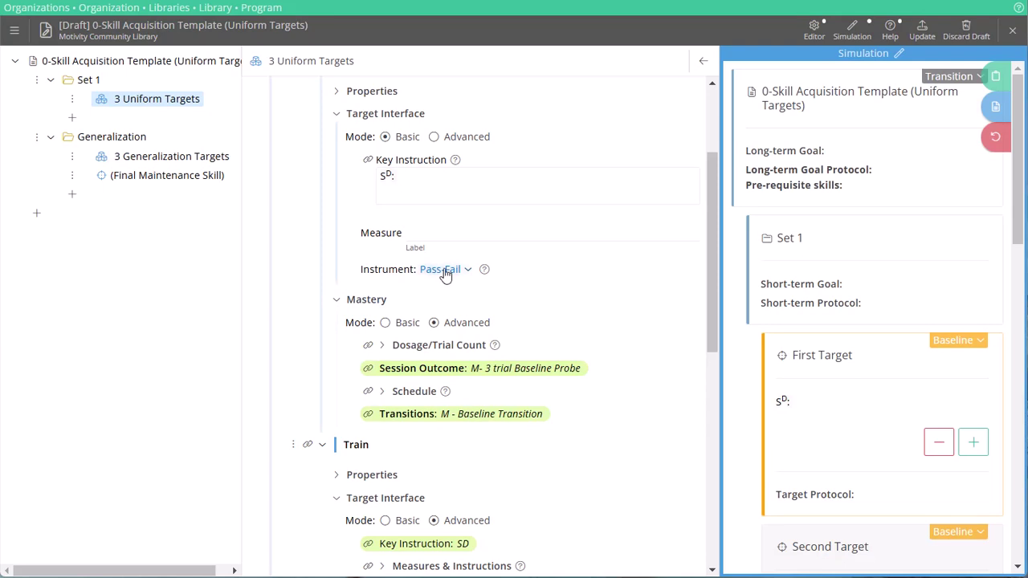
# - Review the Dosage/Trial Count and Session Outcome settings in the Baseline phase's Mastery section
pyautogui.scroll(1, 449, 302)
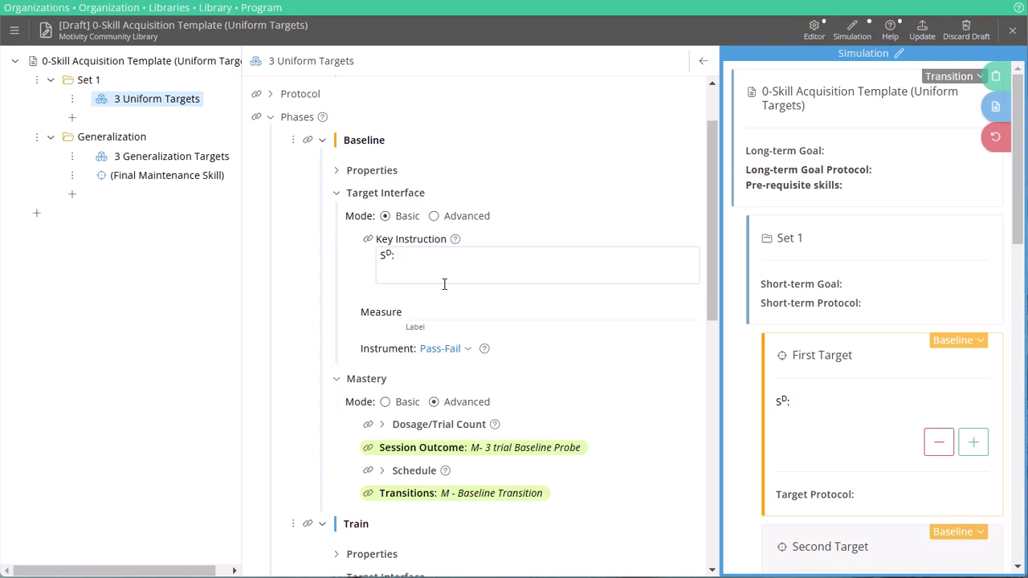
pyautogui.scroll(-1, 444, 283)
pyautogui.scroll(1, 444, 283)
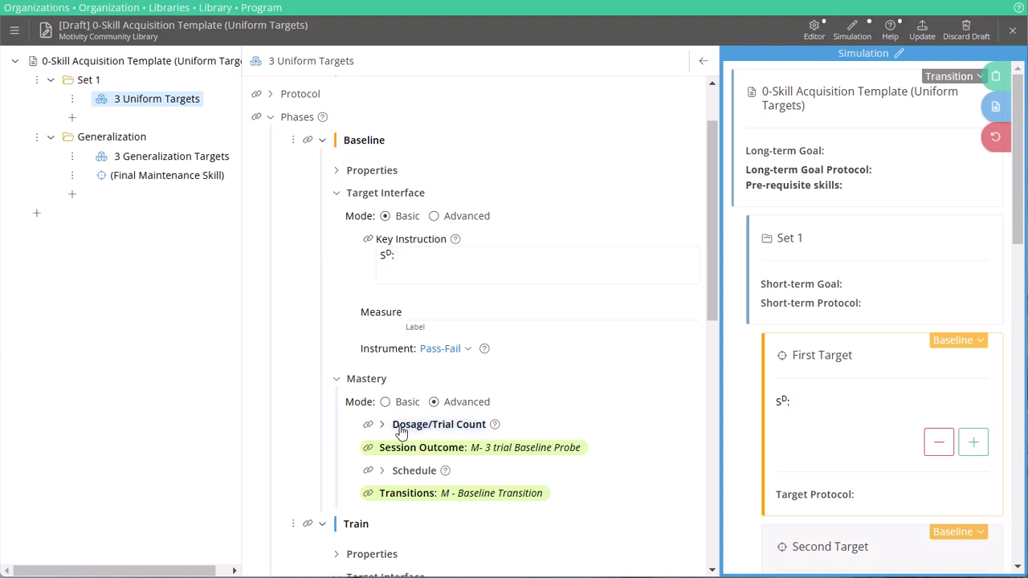
pyautogui.click(444, 427)
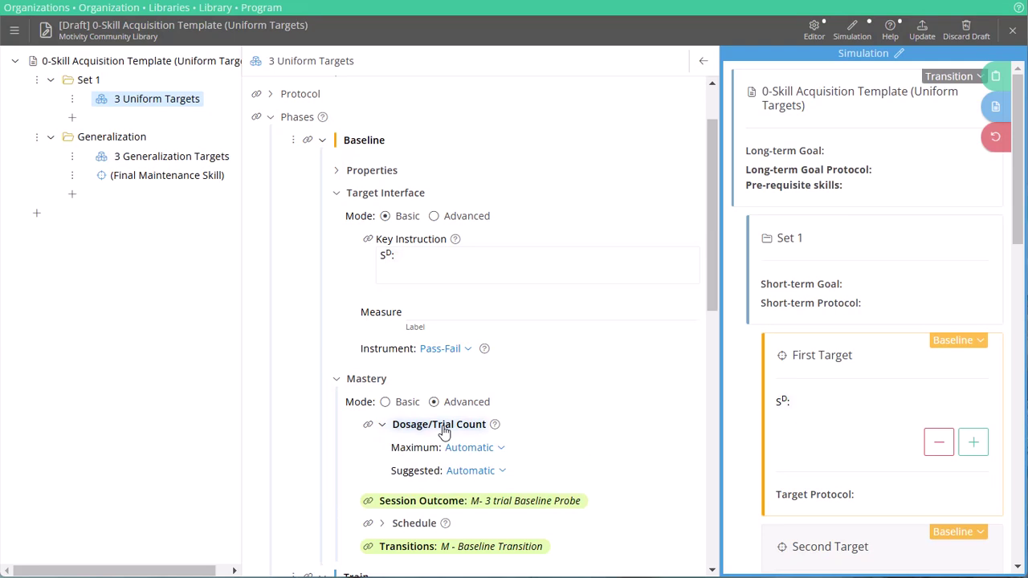
pyautogui.click(444, 427)
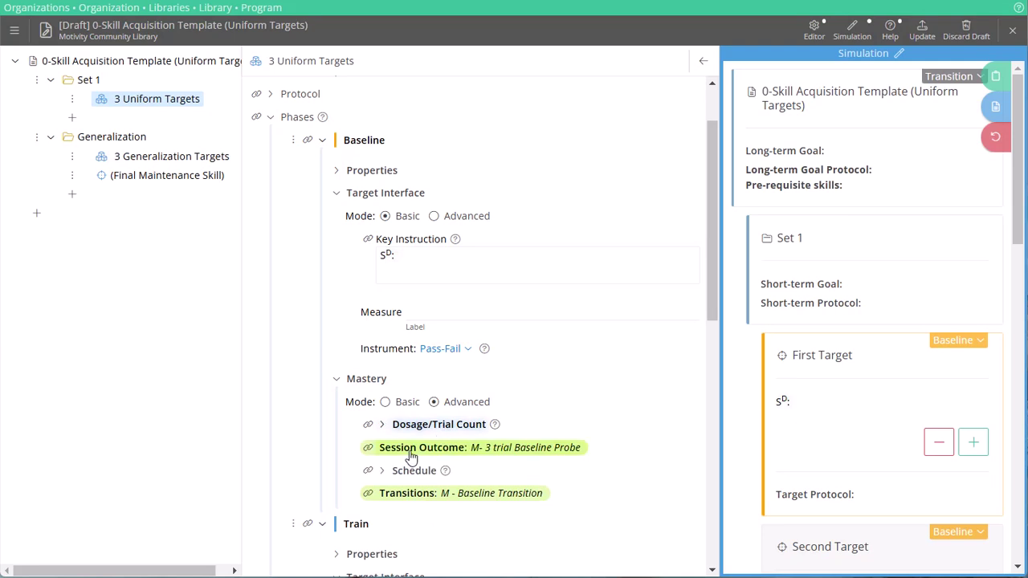
pyautogui.click(412, 451)
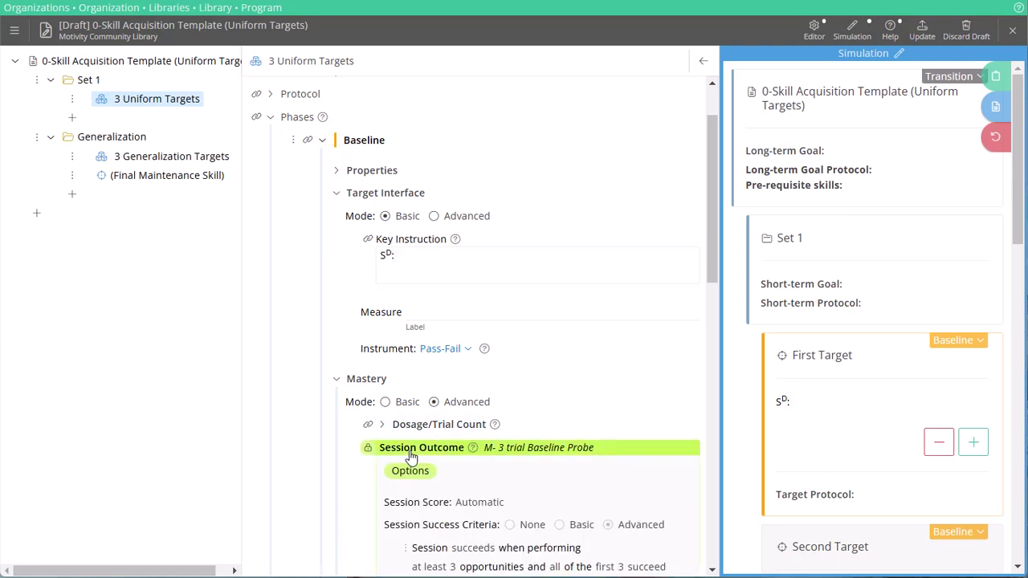
pyautogui.scroll(-1, 474, 474)
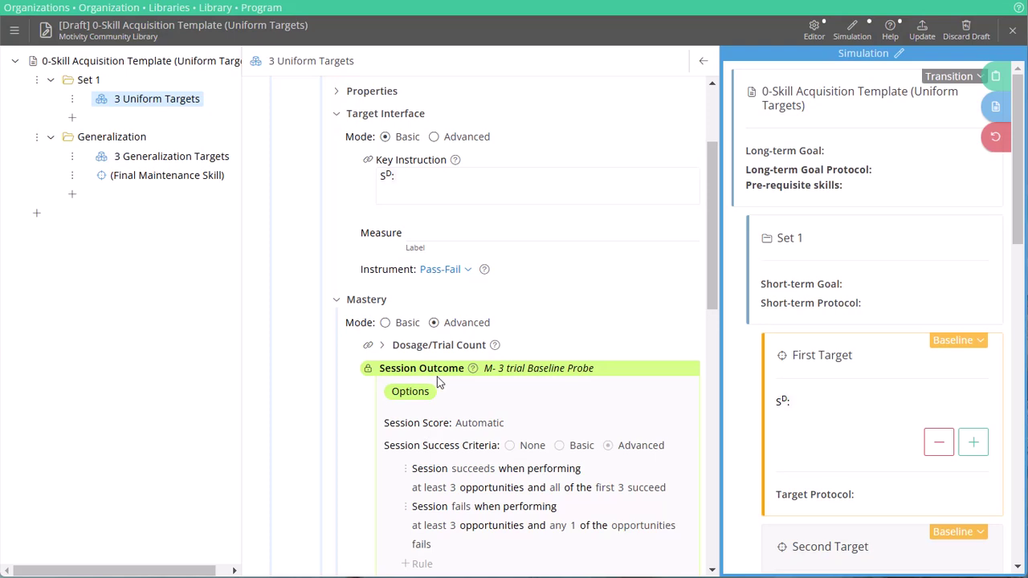
pyautogui.click(416, 376)
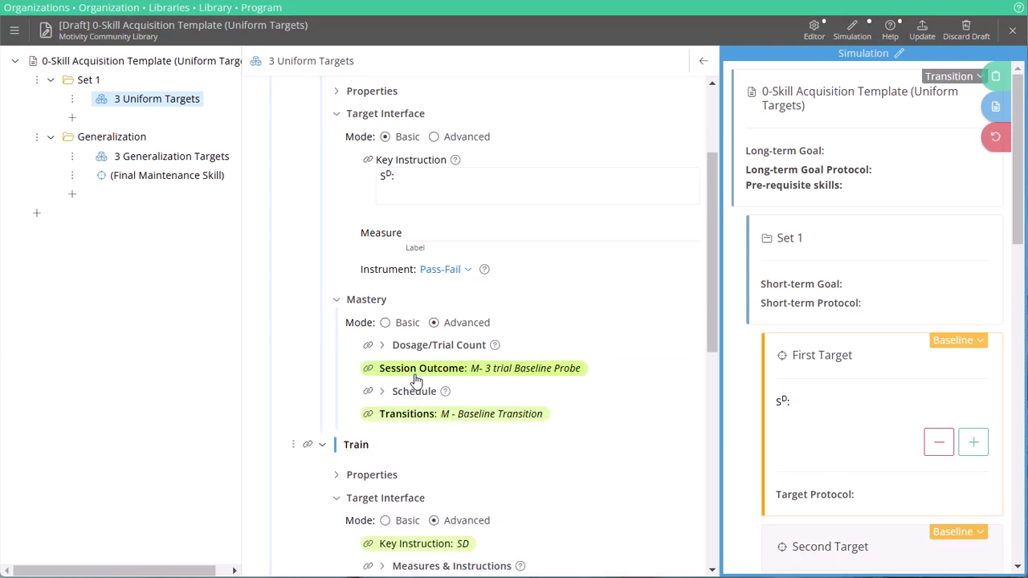
# - Review the Schedule options and the Transitions rules in the Baseline phase's Mastery section
pyautogui.click(414, 391)
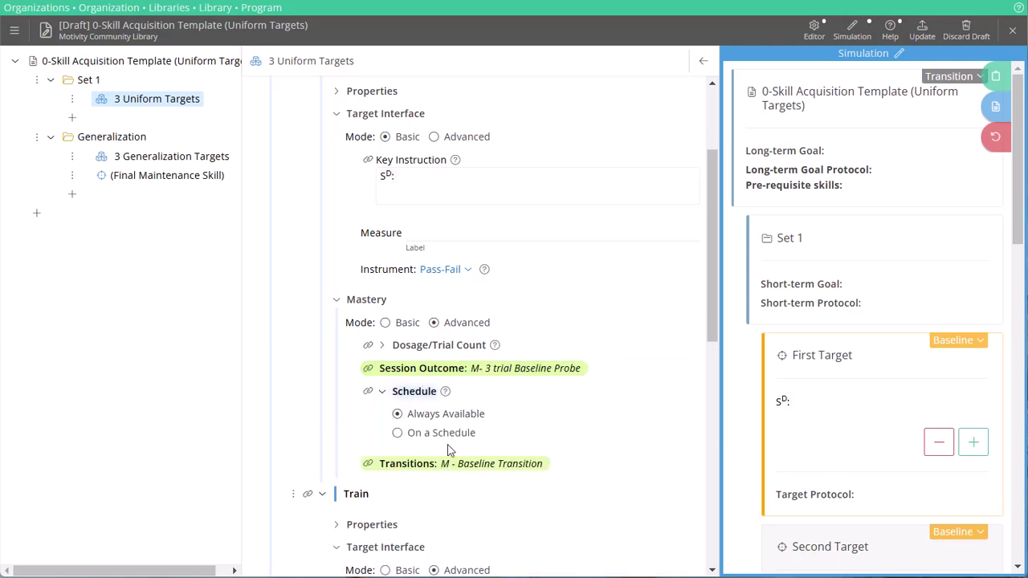
pyautogui.click(389, 396)
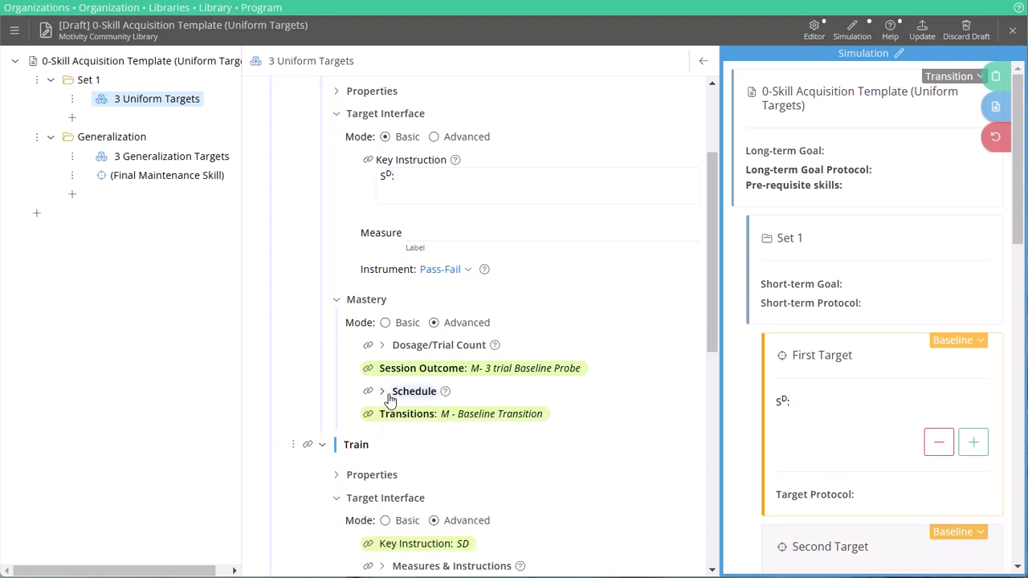
pyautogui.click(416, 416)
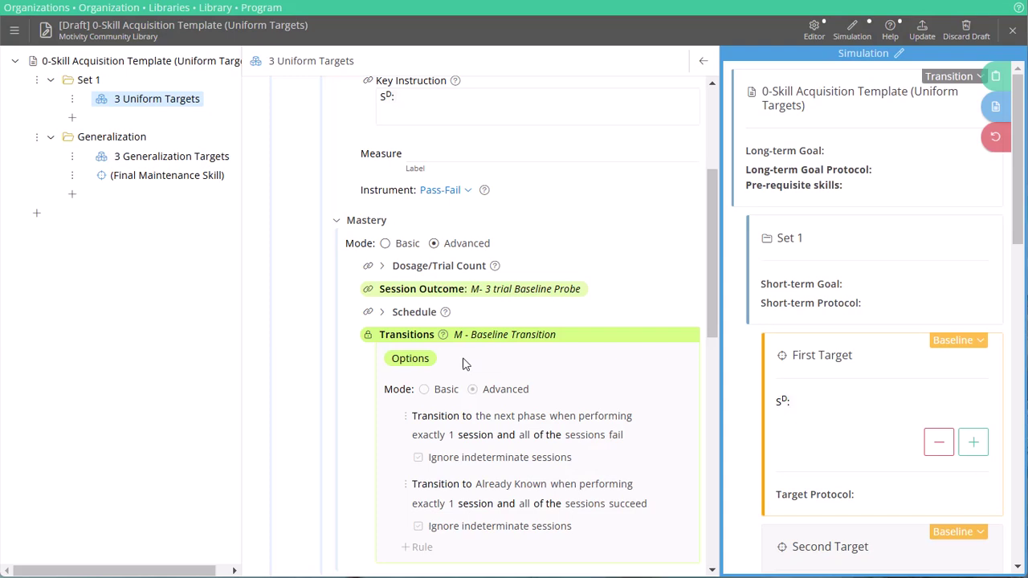
pyautogui.scroll(-1, 438, 377)
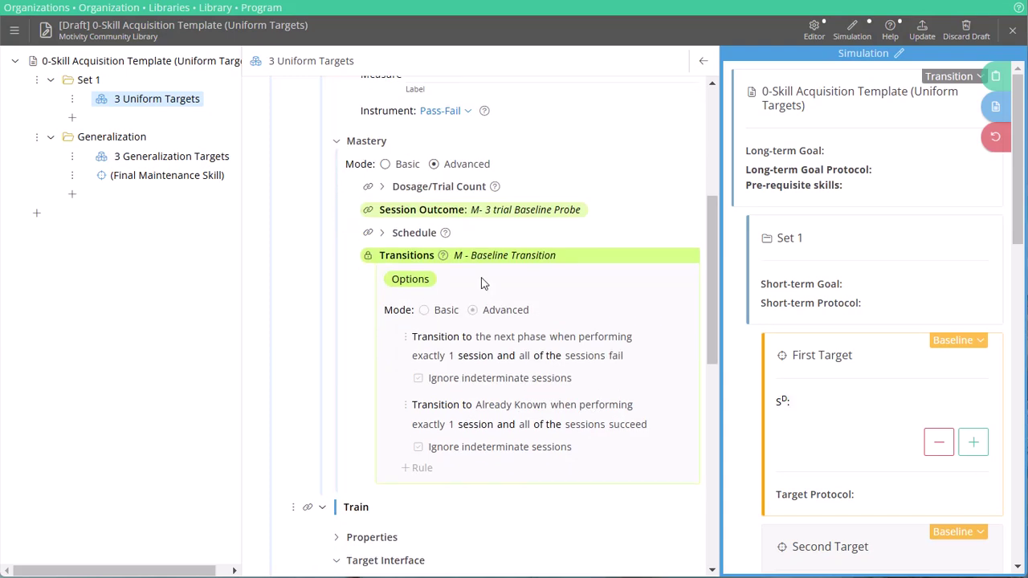
pyautogui.click(412, 258)
# - Reexamine the Baseline Transitions rules, compare them with the Basic Mastery mode and return Mastery to Advanced
pyautogui.scroll(2, 470, 265)
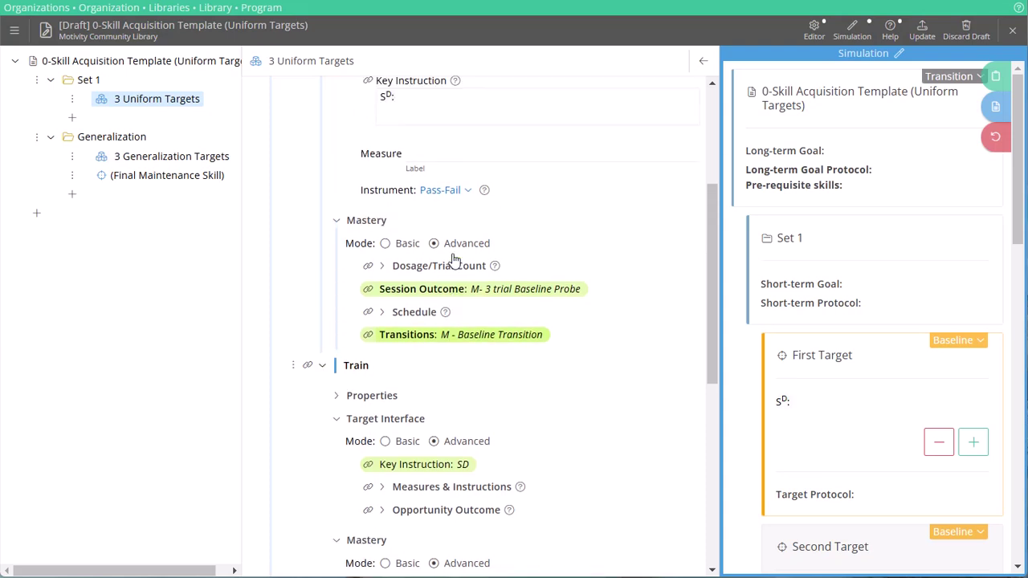
pyautogui.scroll(1, 464, 279)
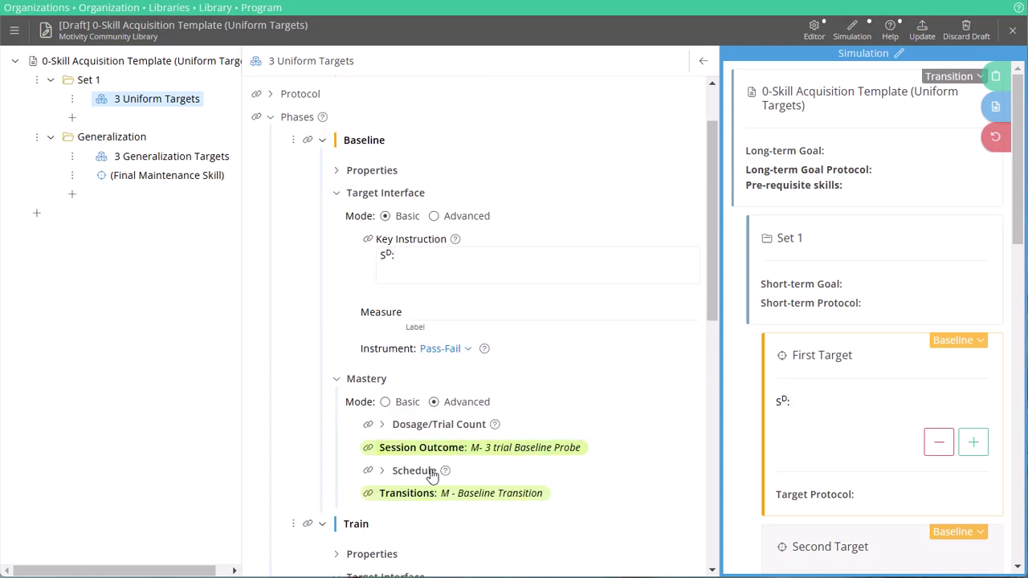
pyautogui.click(408, 493)
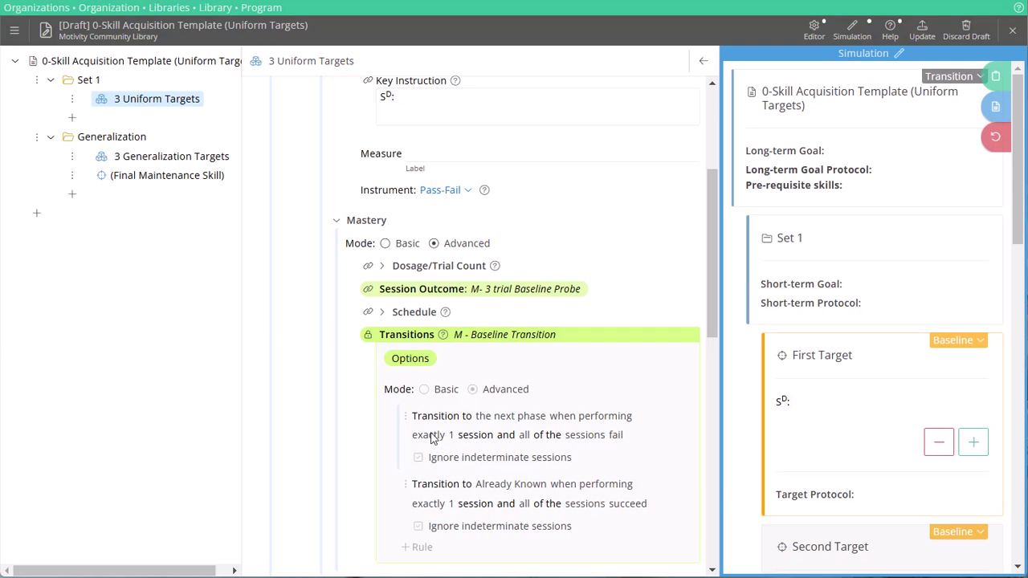
pyautogui.scroll(-1, 551, 434)
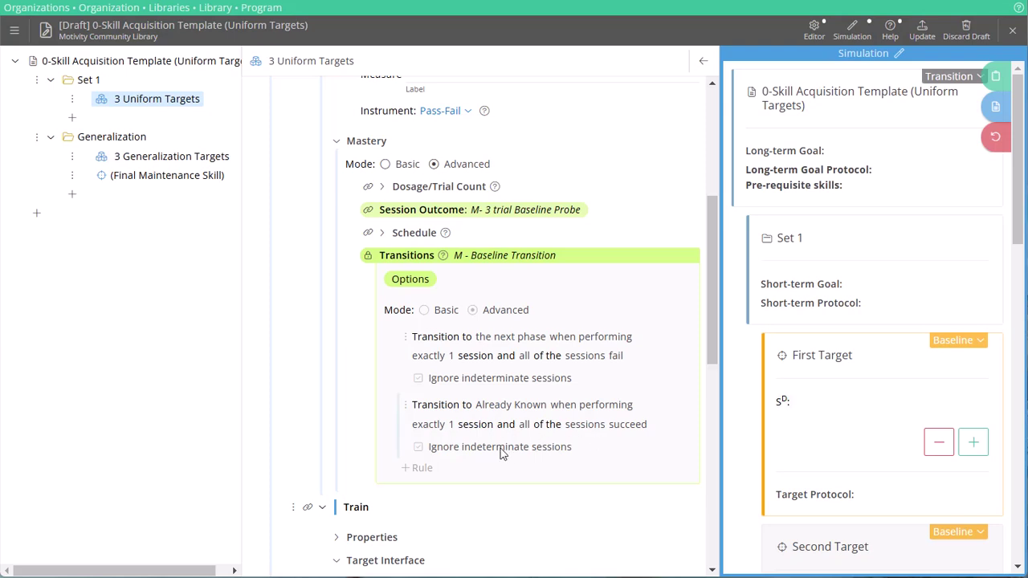
pyautogui.scroll(1, 504, 456)
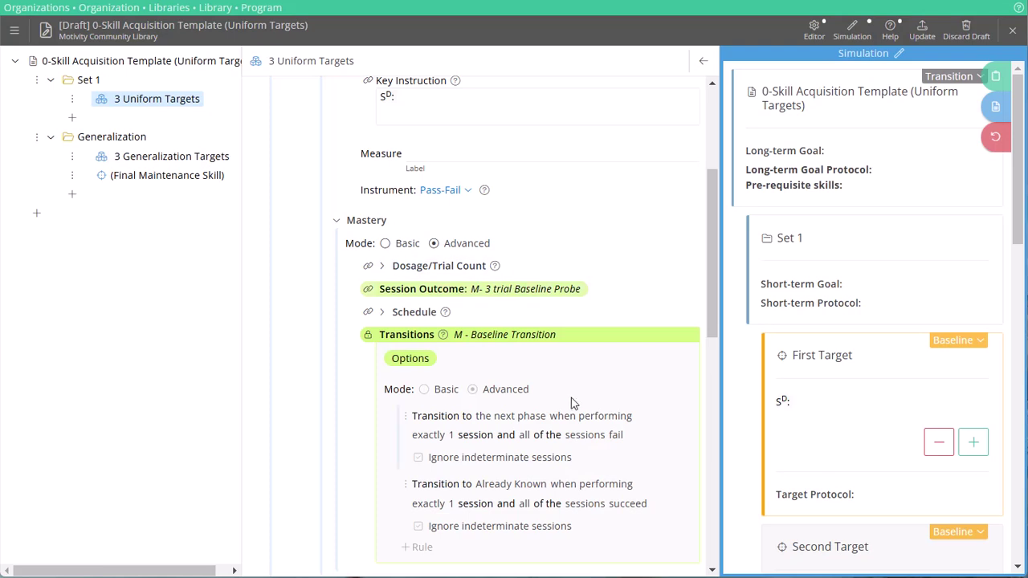
pyautogui.click(386, 243)
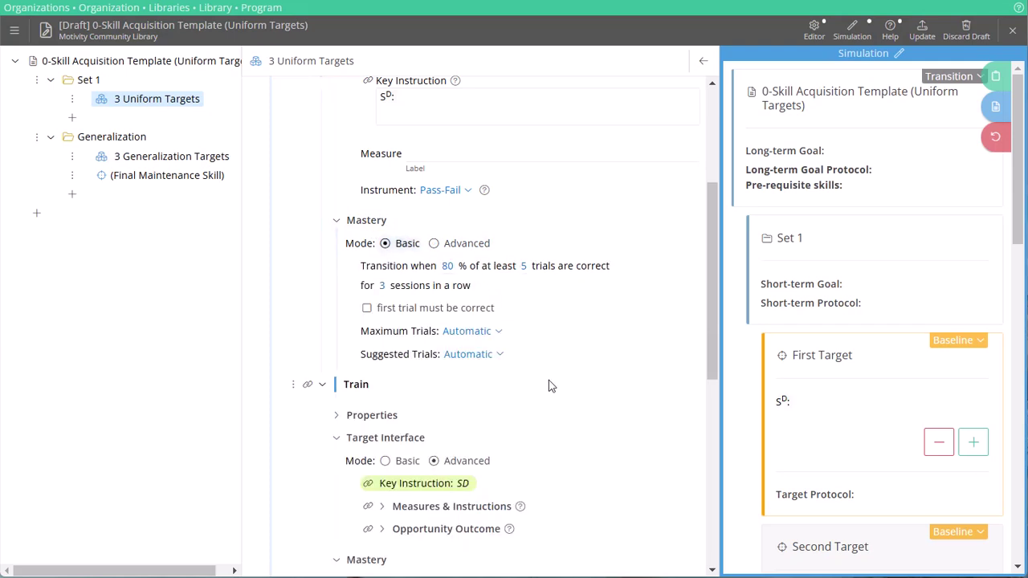
pyautogui.click(435, 244)
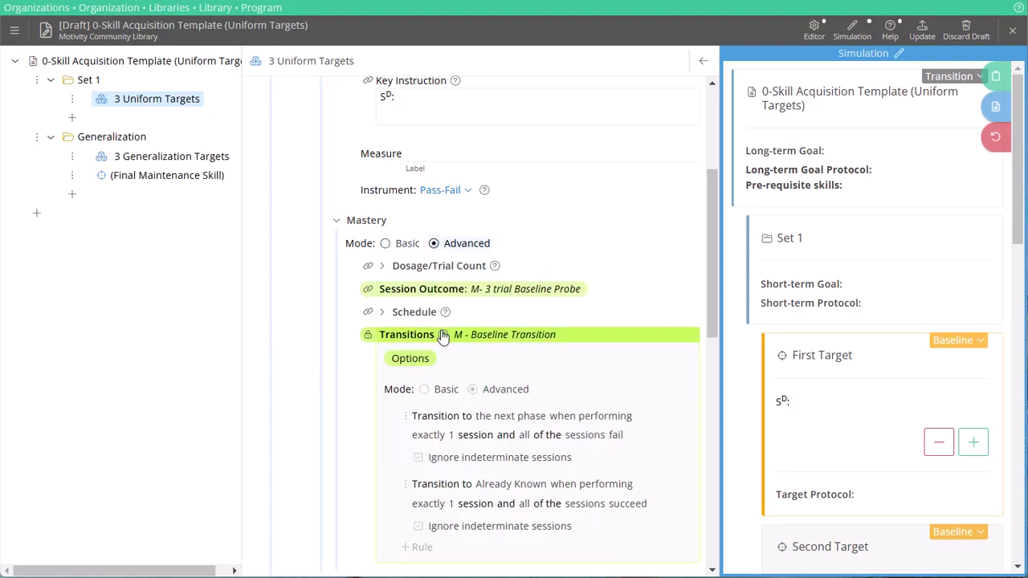
# - Review the Measures & Instructions and Opportunity Outcome settings of the Train phase's Target Interface
pyautogui.scroll(-3, 440, 351)
pyautogui.scroll(-3, 440, 350)
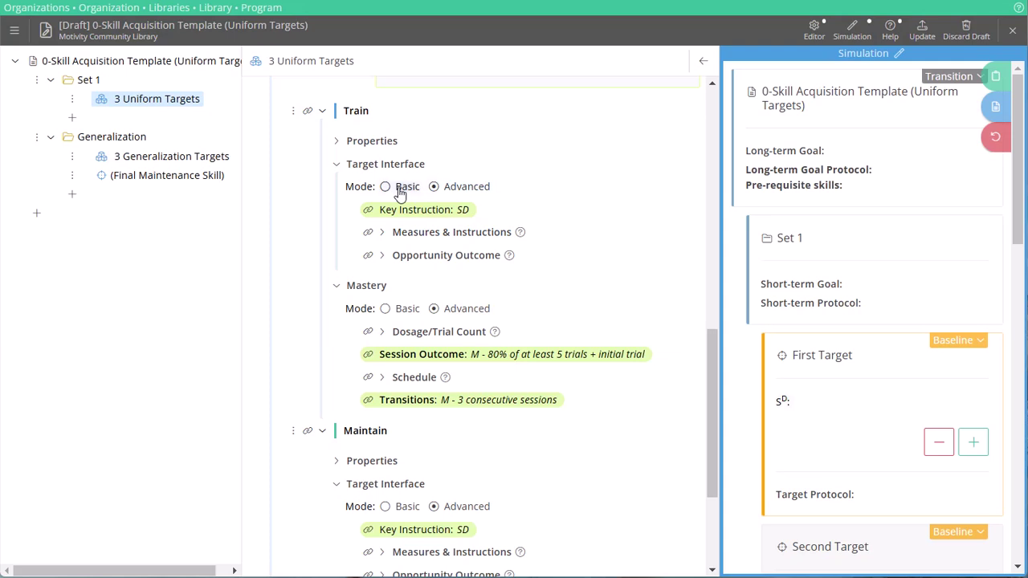
pyautogui.click(449, 237)
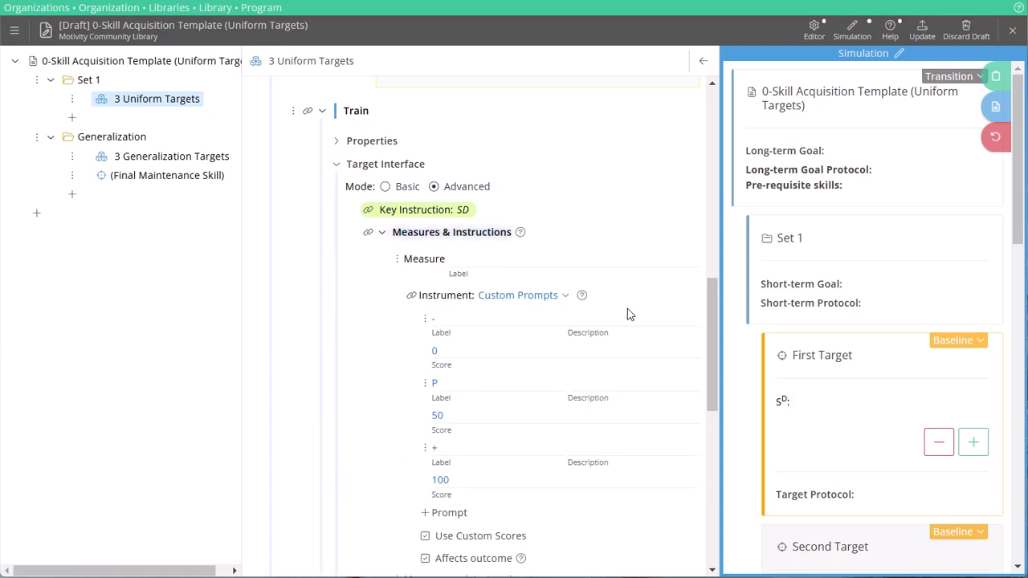
pyautogui.click(435, 233)
pyautogui.click(426, 234)
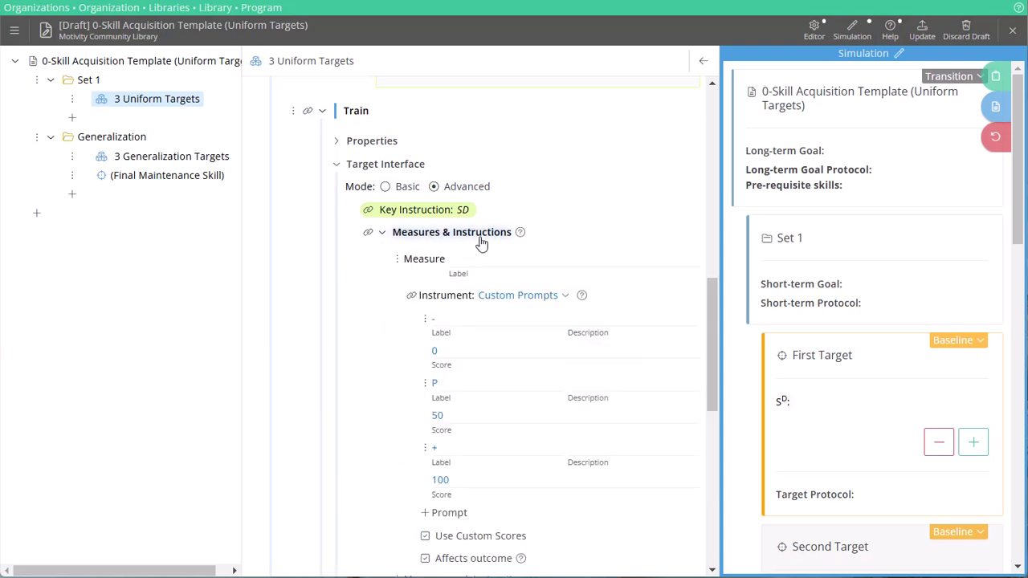
pyautogui.click(406, 235)
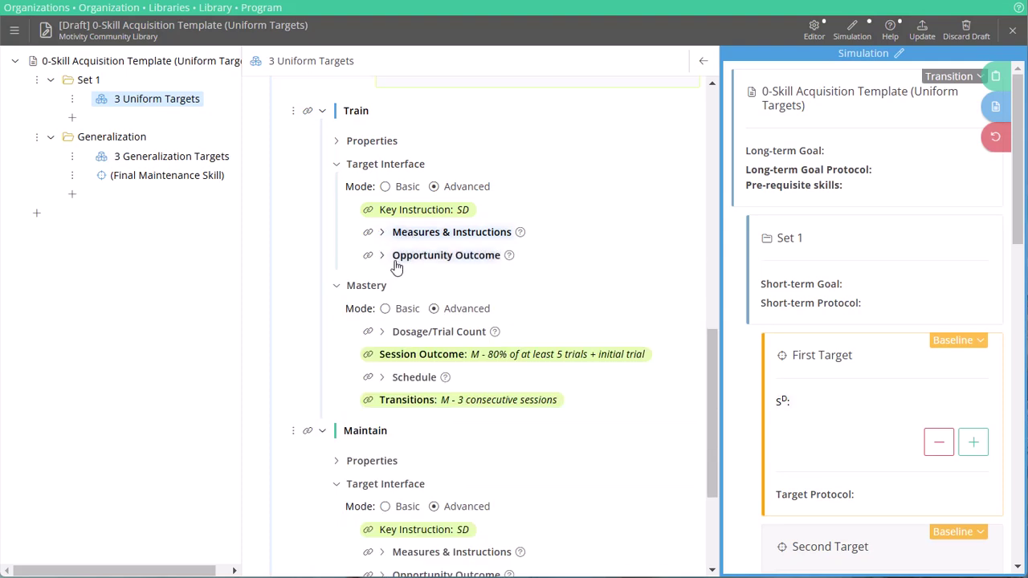
pyautogui.click(394, 212)
pyautogui.click(394, 215)
pyautogui.click(409, 259)
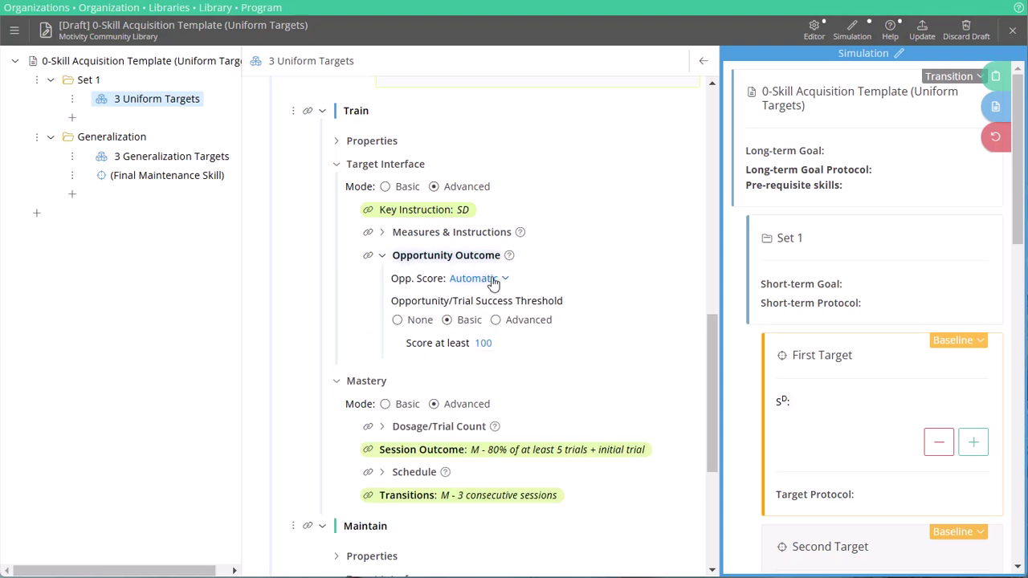
pyautogui.click(391, 264)
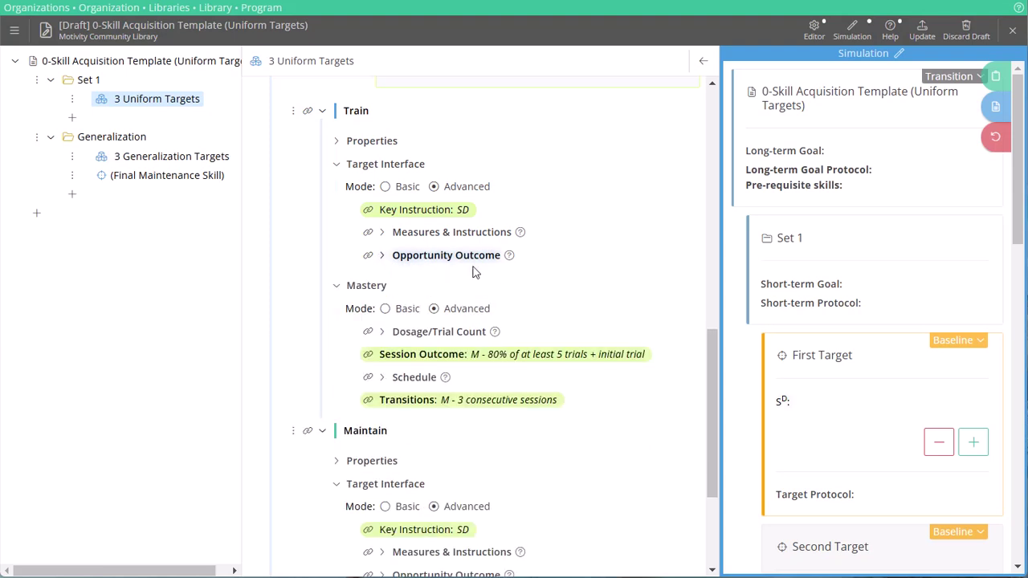
# - Copy the Train phase's Advanced Key Instruction text, switch its Target Interface to Basic mode and paste it into the Key Instruction there
pyautogui.click(410, 210)
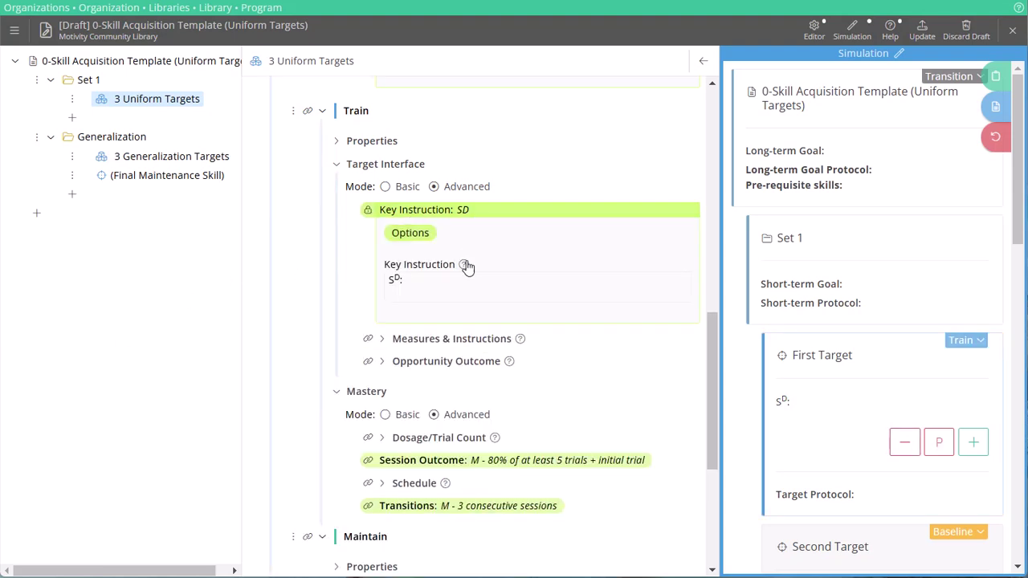
pyautogui.moveTo(408, 282); pyautogui.dragTo(387, 283)
pyautogui.hotkey('ctrl', 'c')
pyautogui.click(386, 187)
pyautogui.click(432, 235)
pyautogui.hotkey('ctrl', 'v')
pyautogui.click(338, 279)
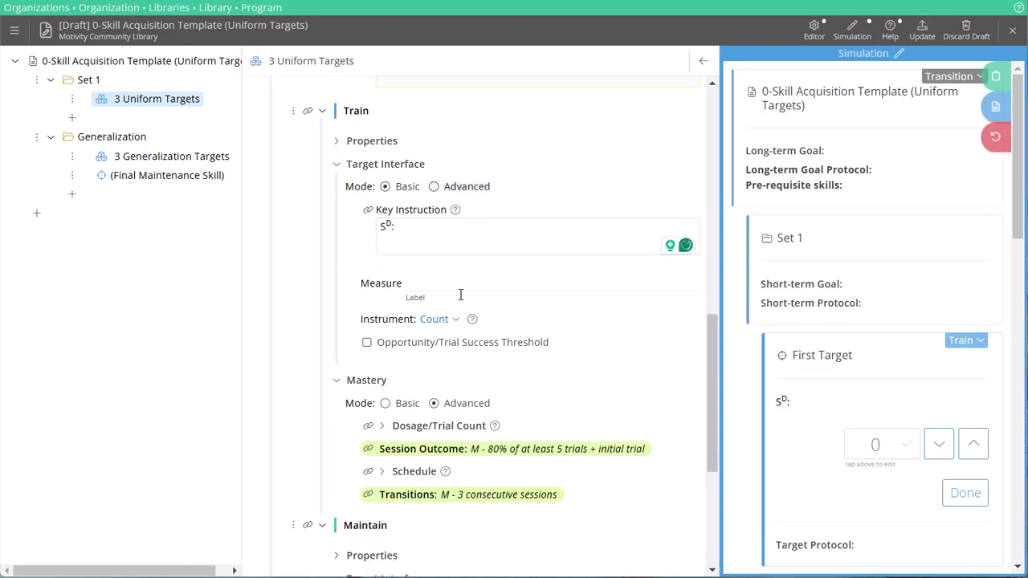
# - Check the Train measure's instrument, prompts and scores in Advanced mode and return the Target Interface to Basic mode
pyautogui.click(434, 186)
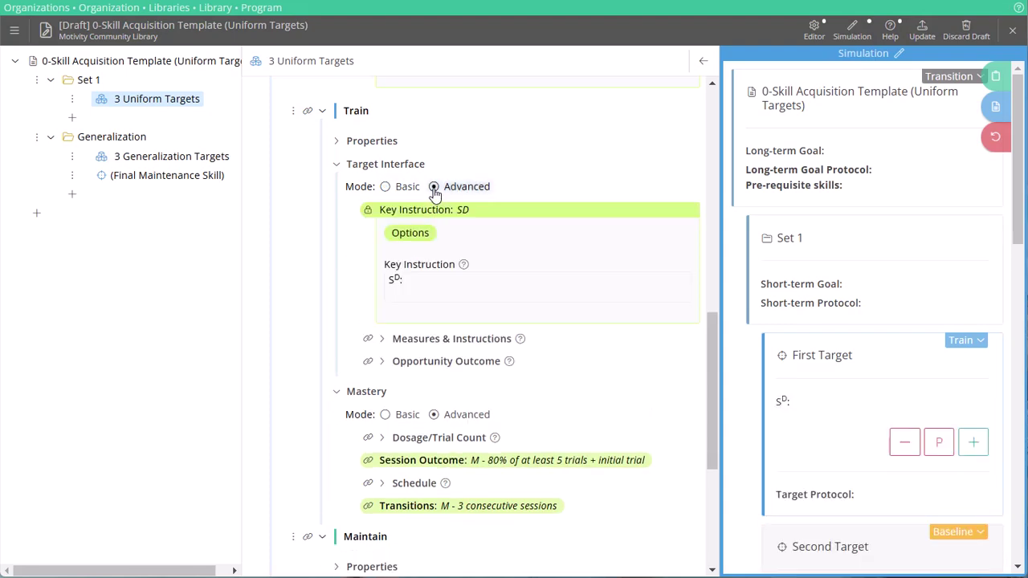
pyautogui.click(447, 339)
pyautogui.scroll(-1, 530, 434)
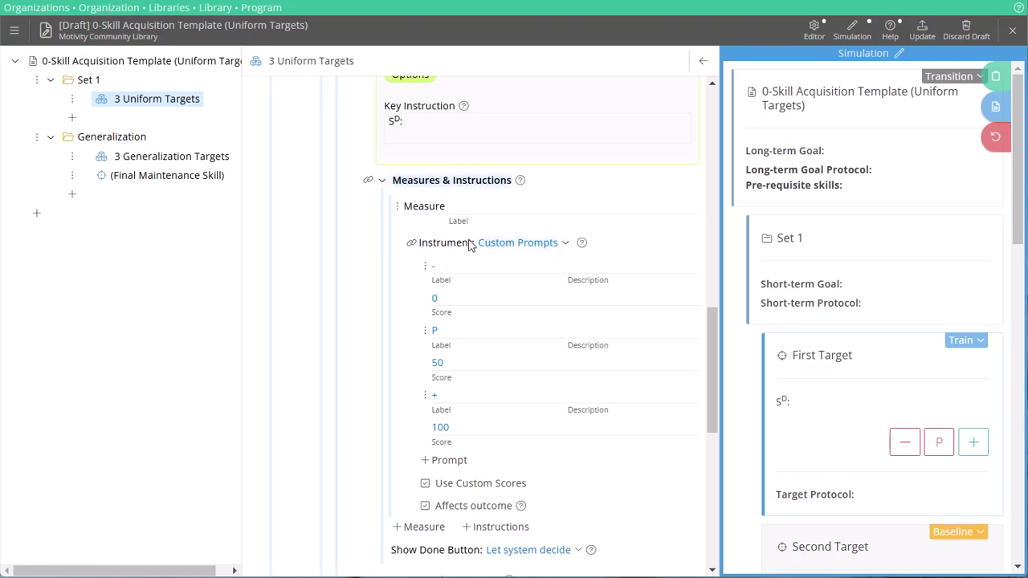
pyautogui.scroll(1, 529, 317)
pyautogui.scroll(2, 528, 317)
pyautogui.scroll(-3, 450, 305)
pyautogui.scroll(3, 446, 430)
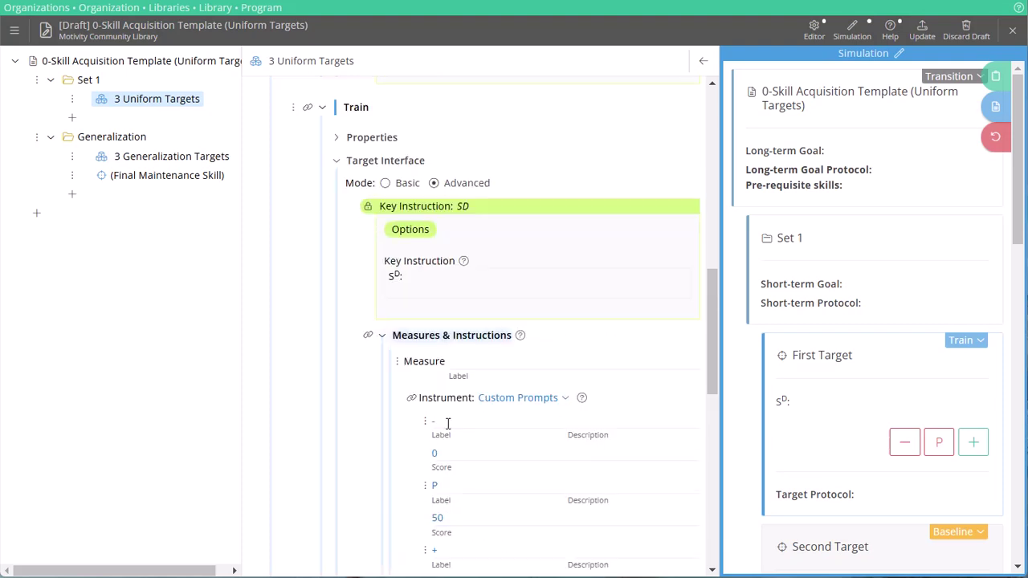
pyautogui.click(386, 186)
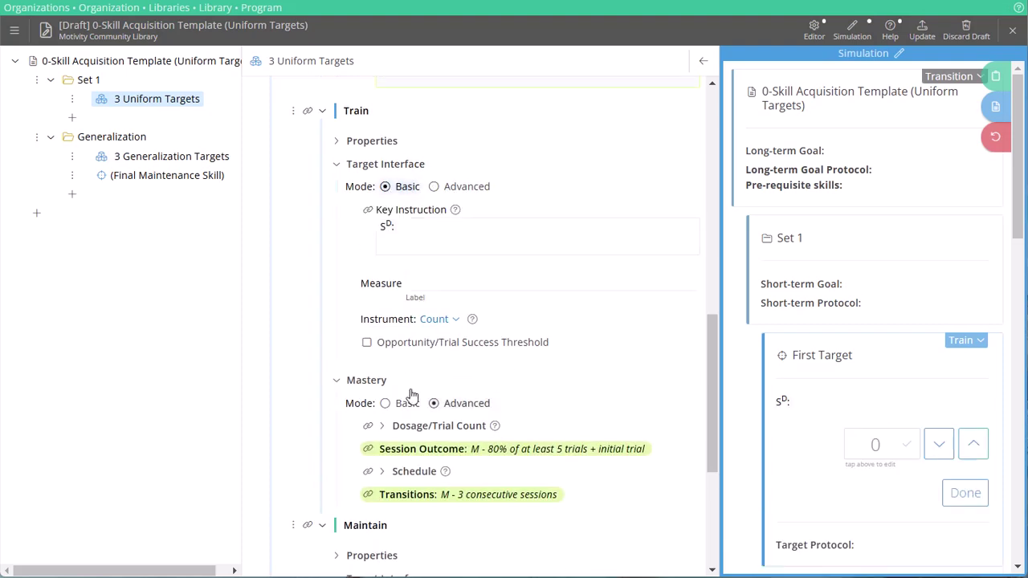
# - Set the Train measure's instrument to Custom Prompts and add two more prompts for a total of three
pyautogui.click(432, 319)
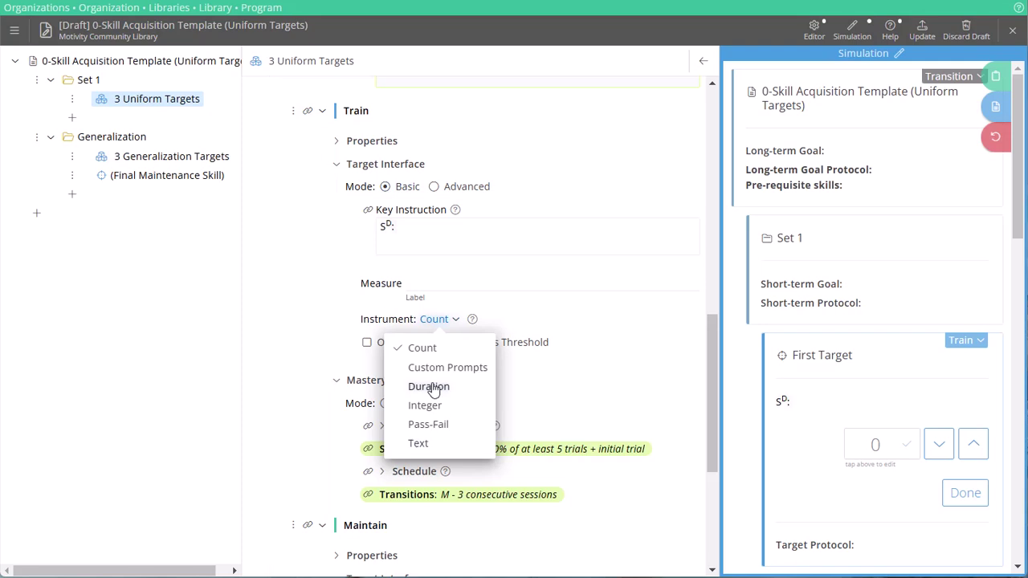
pyautogui.click(448, 367)
pyautogui.click(387, 342)
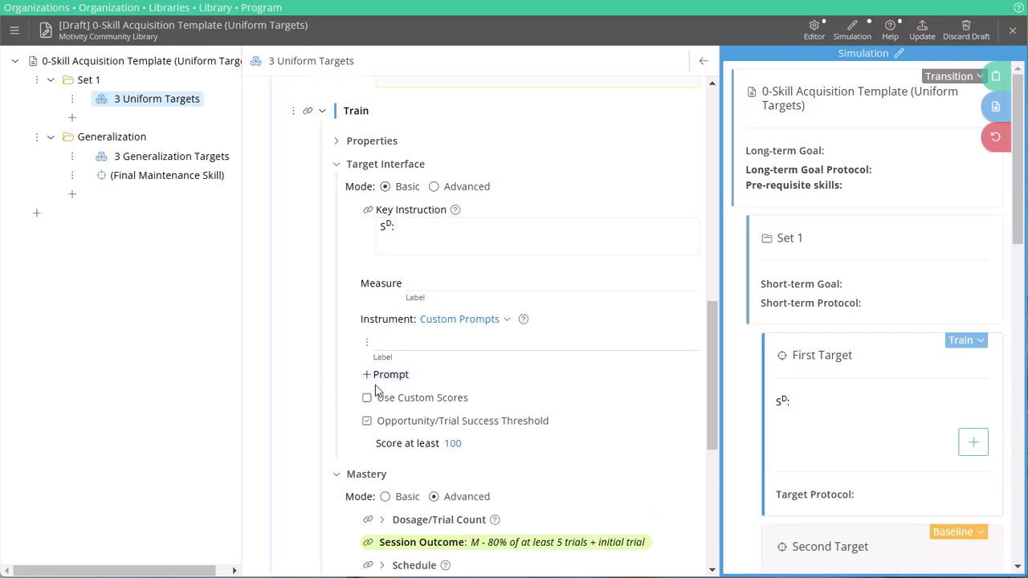
pyautogui.click(385, 375)
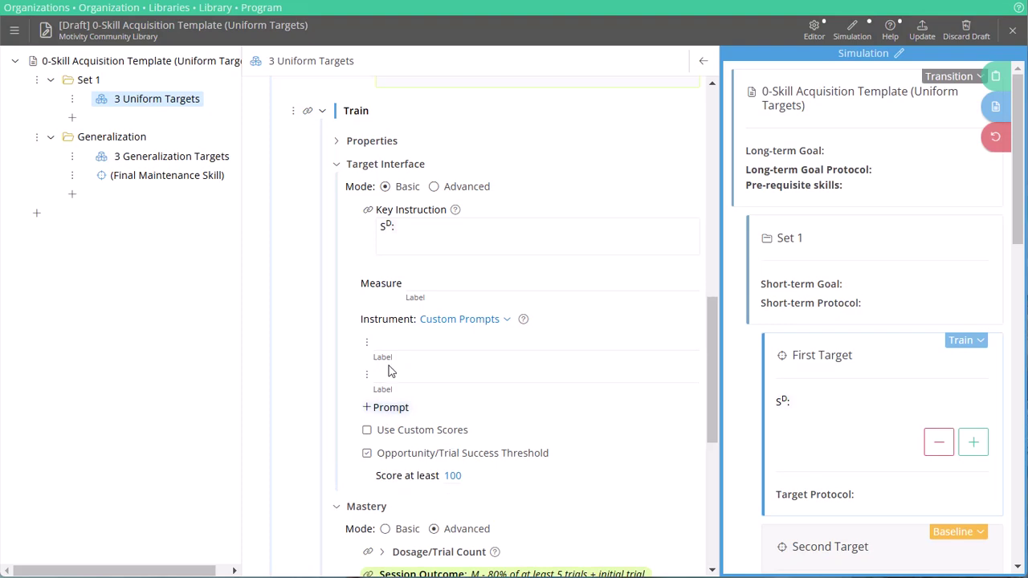
pyautogui.click(387, 407)
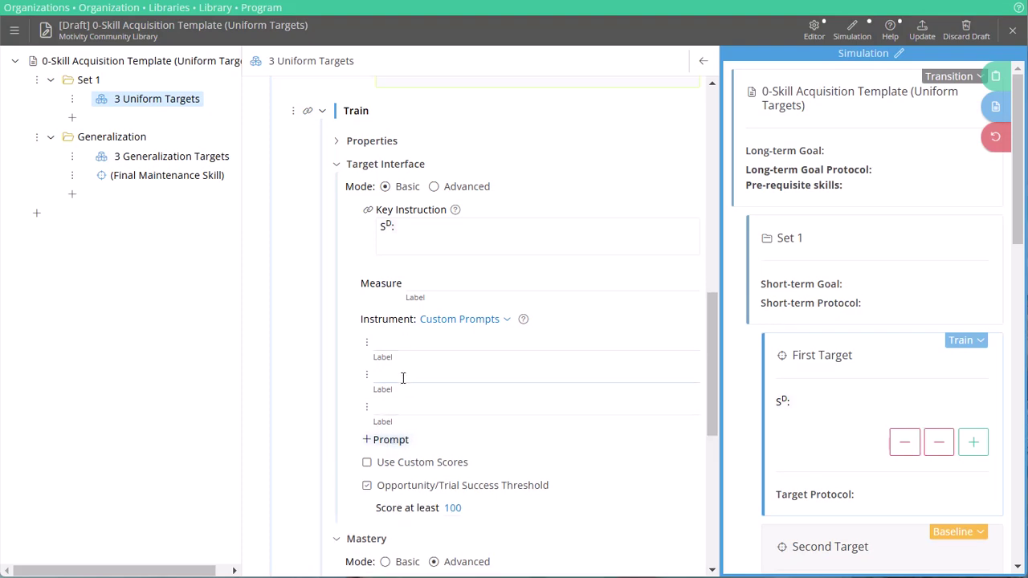
# - Label the second of the Train measure's three custom prompts P
pyautogui.click(402, 375)
pyautogui.write('P')
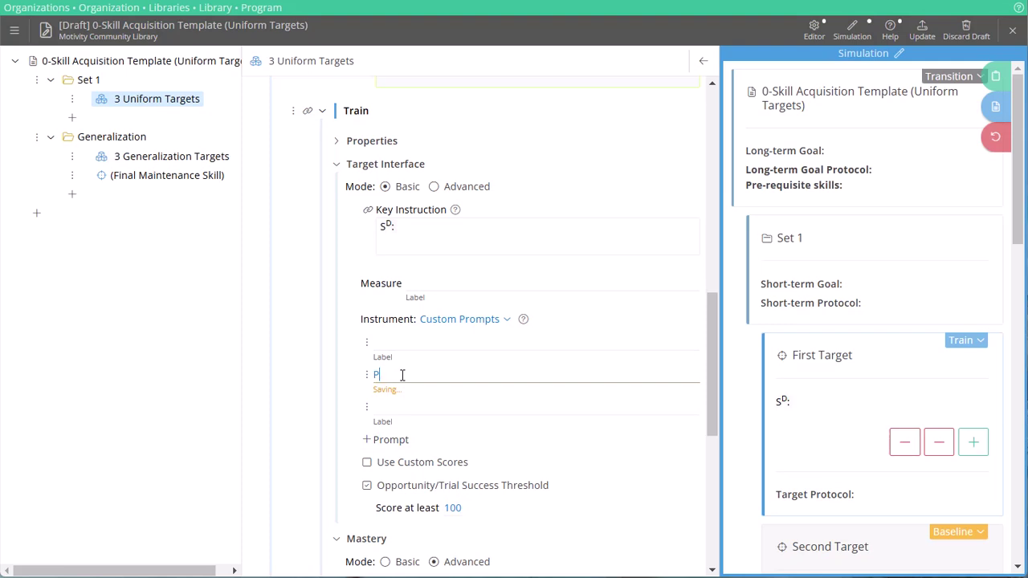
pyautogui.click(399, 409)
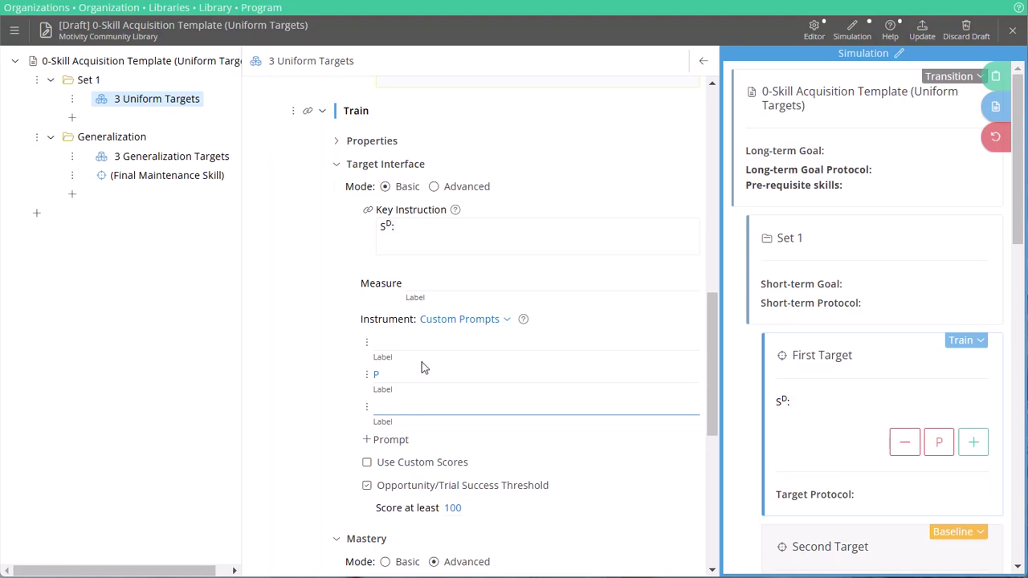
pyautogui.click(402, 345)
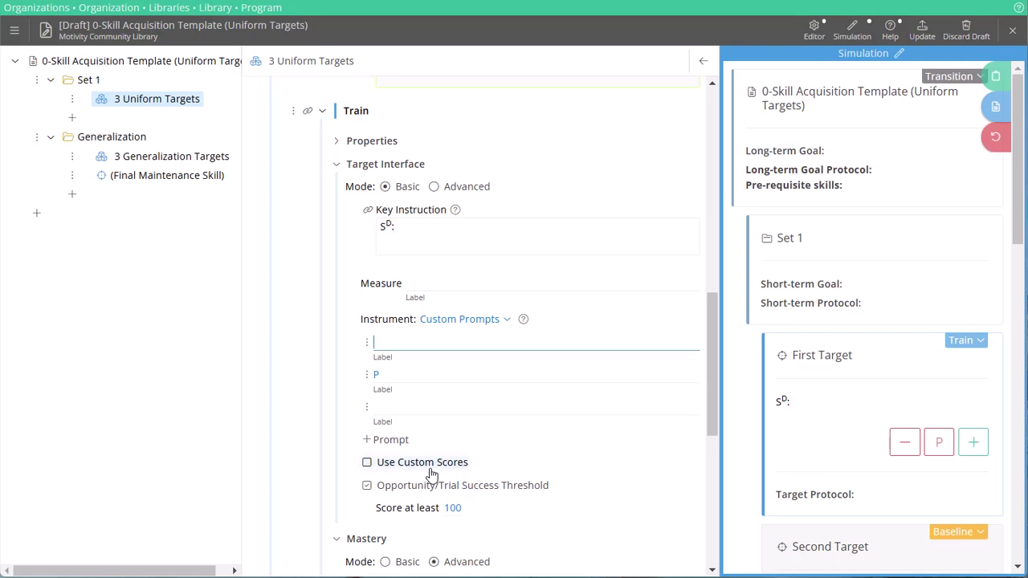
# - Try the Use Custom Scores option on the Train prompts and leave it turned off
pyautogui.click(367, 463)
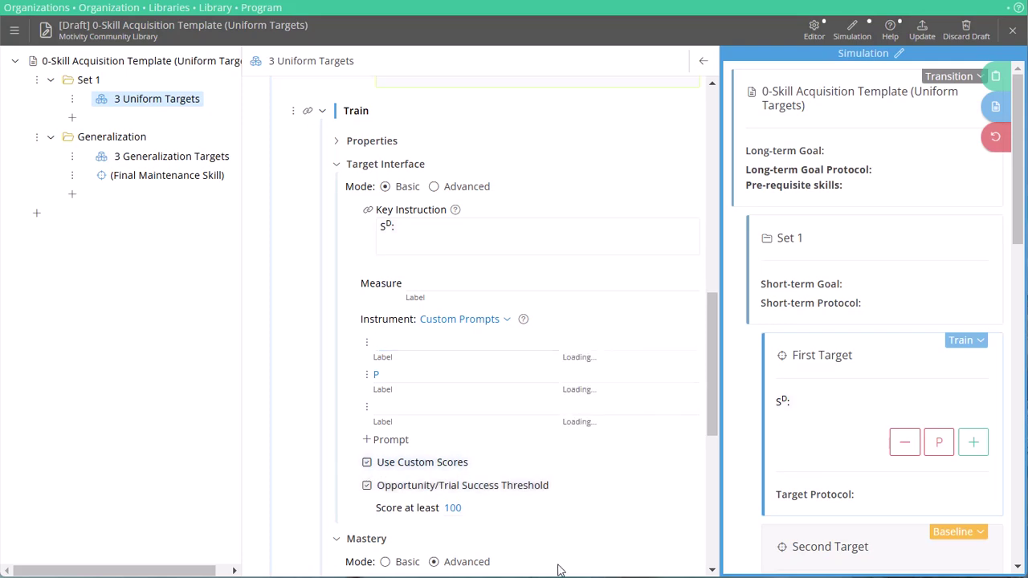
pyautogui.click(367, 463)
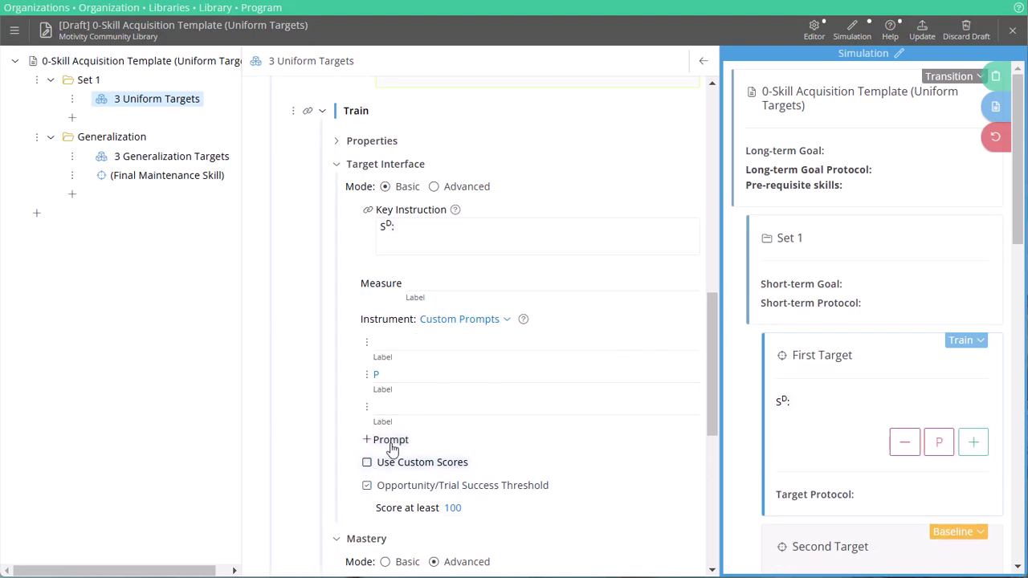
pyautogui.click(367, 463)
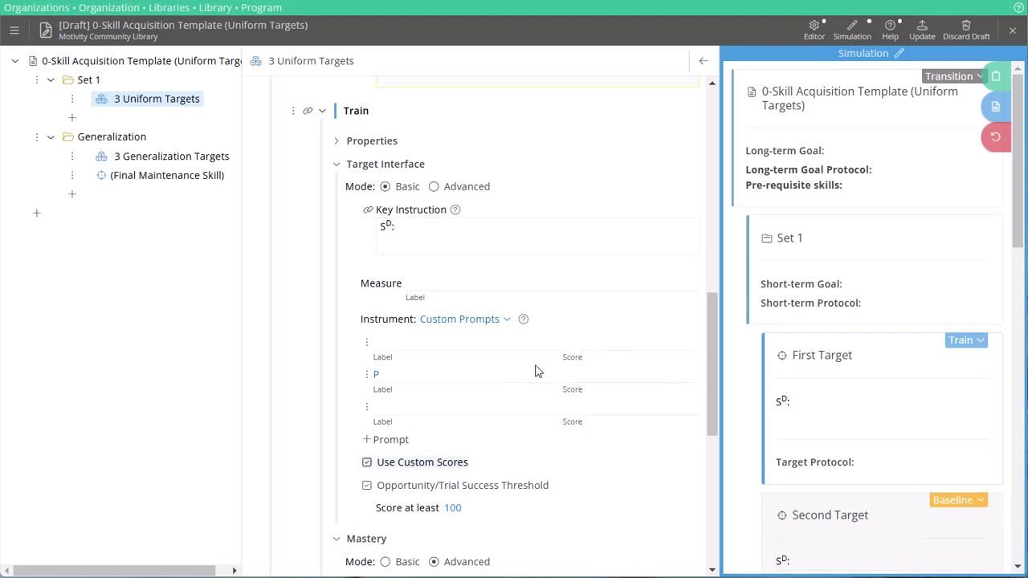
pyautogui.click(367, 464)
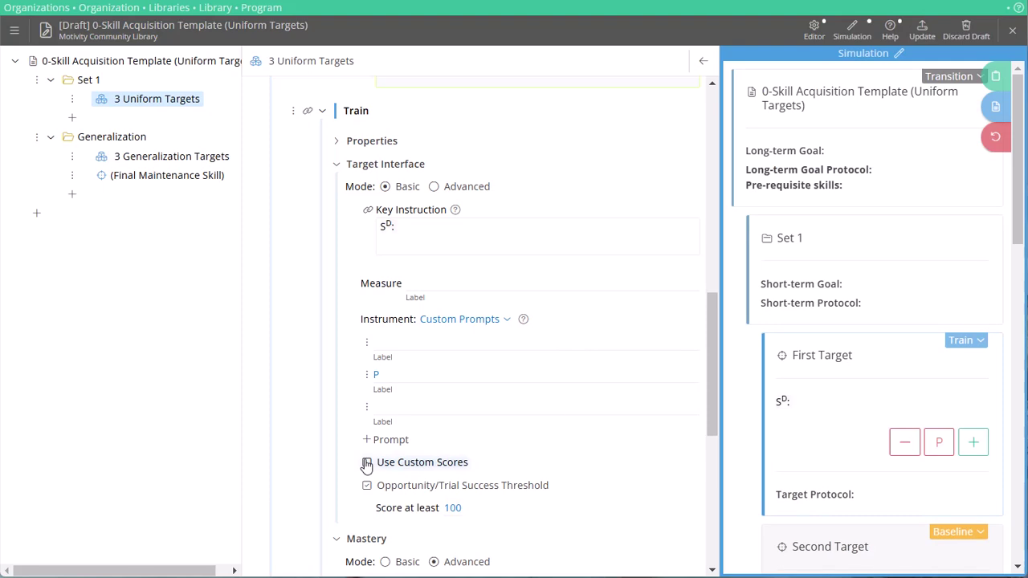
# - Label the first Train prompt - and the third one +
pyautogui.scroll(-3, 450, 354)
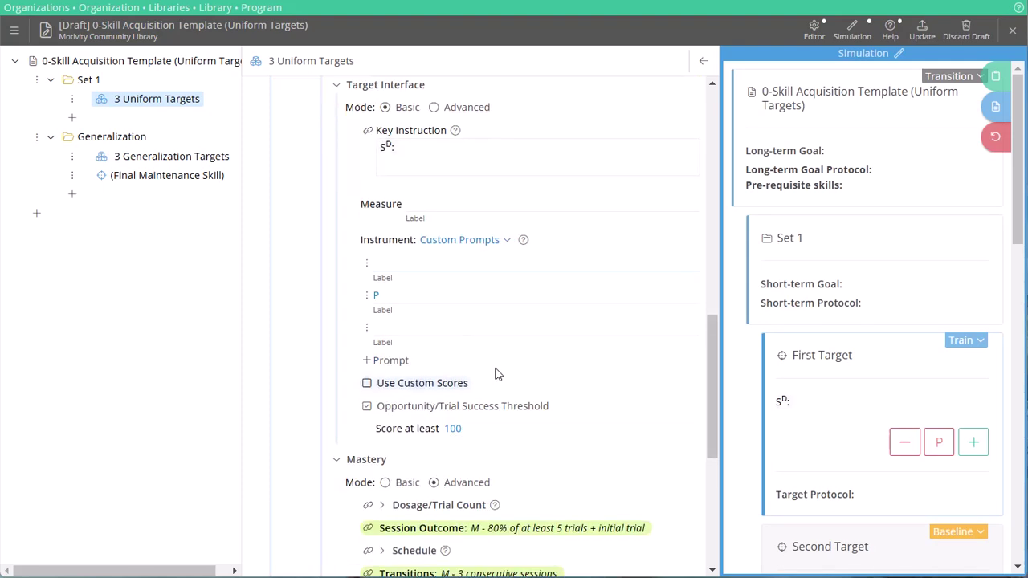
pyautogui.scroll(3, 530, 361)
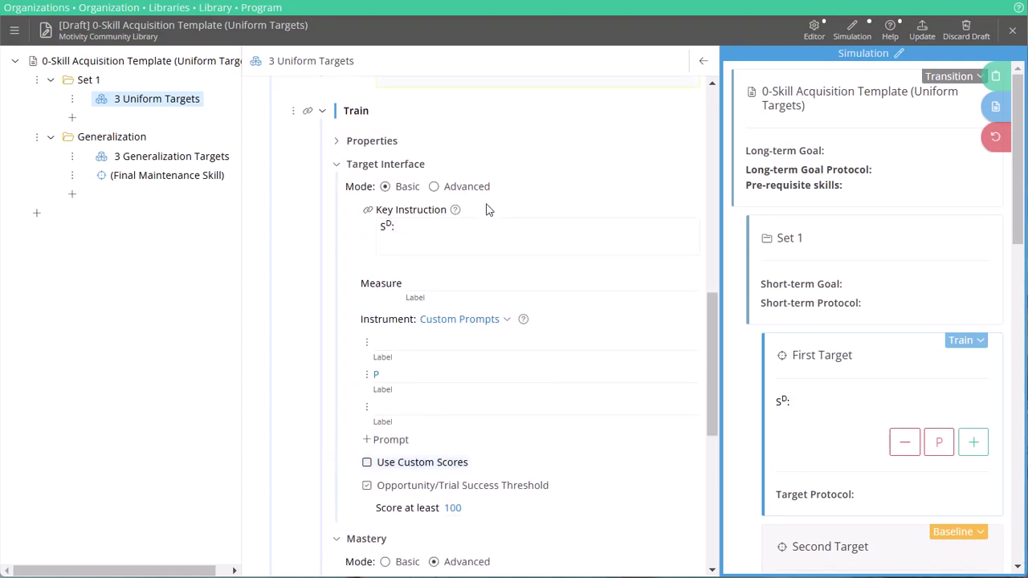
pyautogui.click(397, 408)
pyautogui.write('+')
# - Review the Train phase's Session Outcome criteria and Transitions rule in Advanced Mastery mode
pyautogui.scroll(-4, 344, 271)
pyautogui.scroll(2, 340, 273)
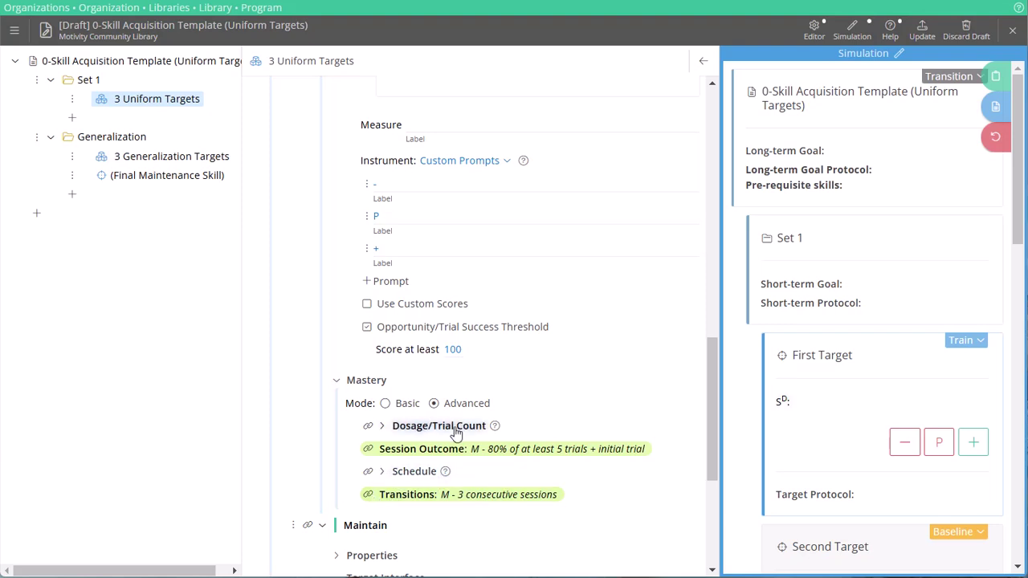
pyautogui.click(455, 452)
pyautogui.scroll(-1, 553, 470)
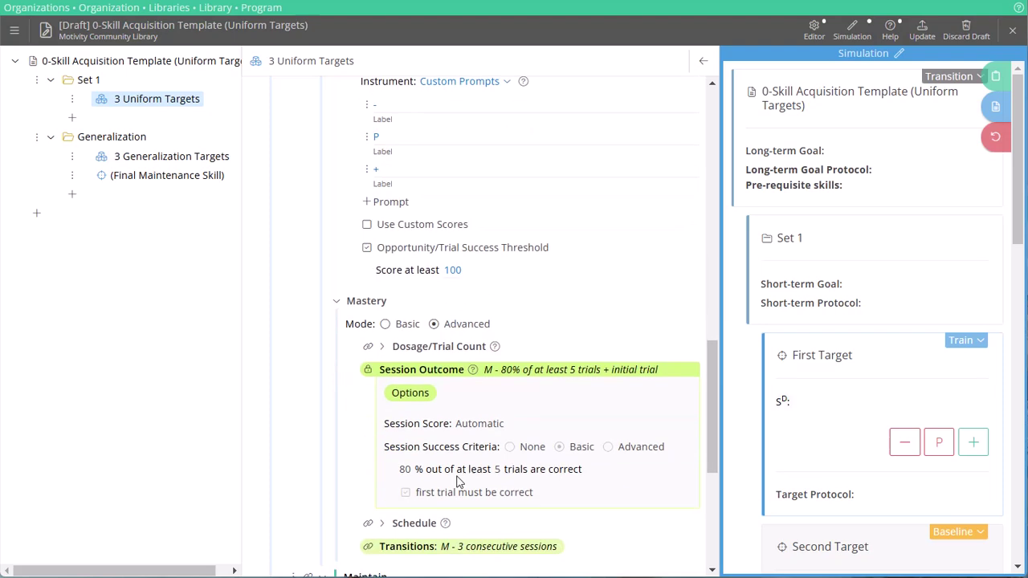
pyautogui.scroll(-1, 457, 480)
pyautogui.click(477, 468)
pyautogui.scroll(-2, 438, 437)
pyautogui.scroll(2, 555, 441)
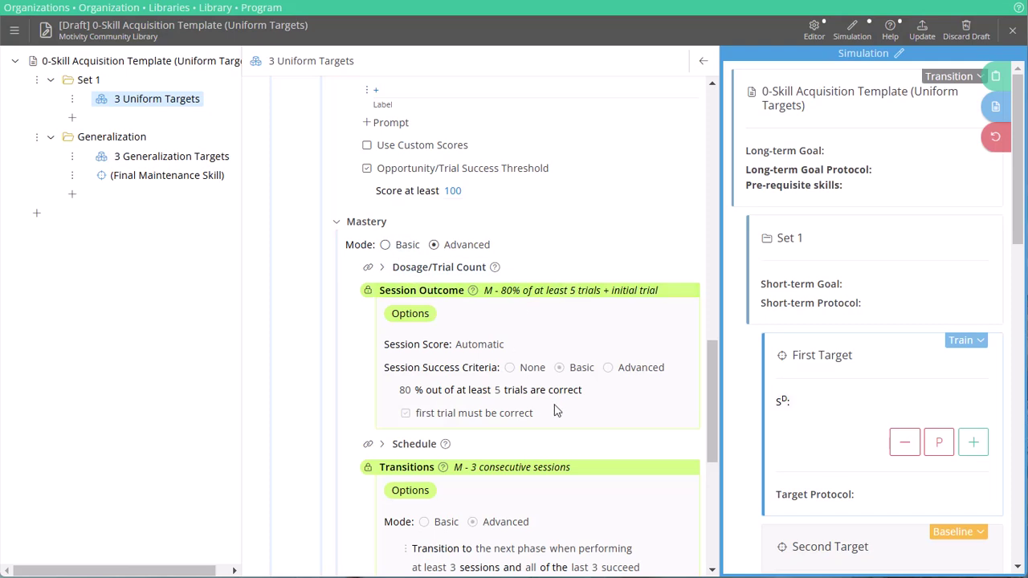
pyautogui.scroll(-1, 557, 411)
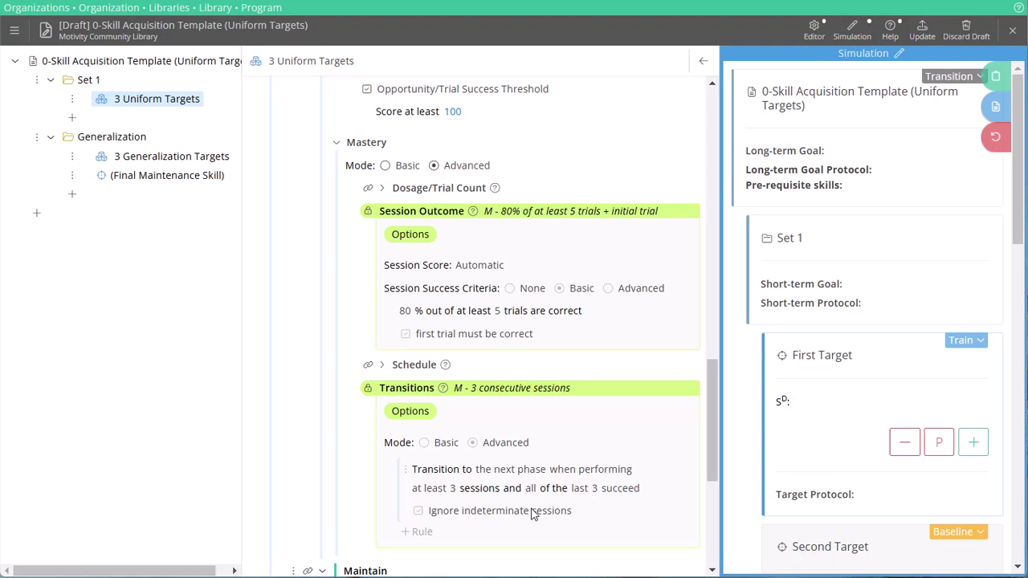
# - Switch the Train phase's Mastery to Basic mode and set Suggested Trials to Manual
pyautogui.click(386, 166)
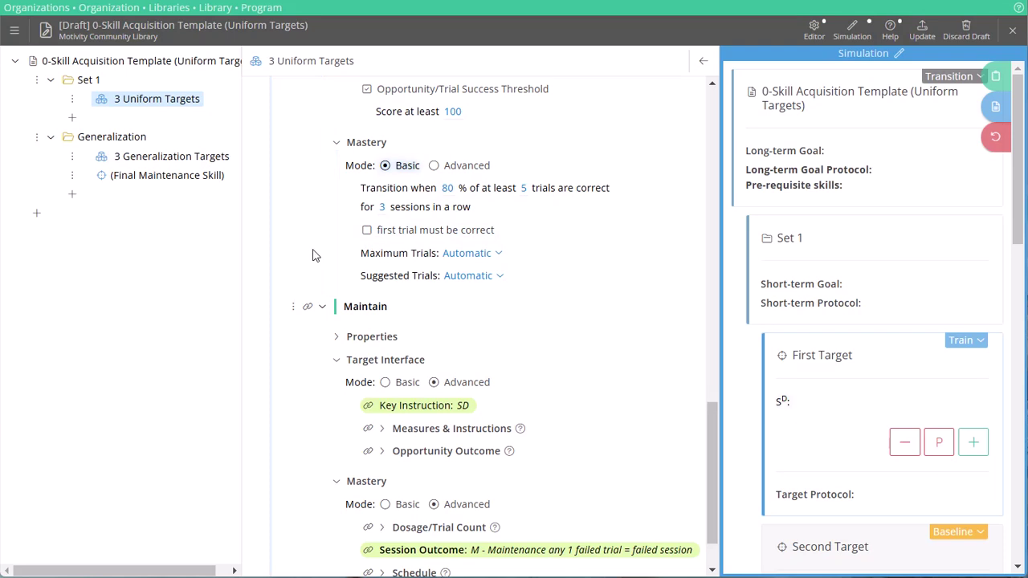
pyautogui.click(469, 276)
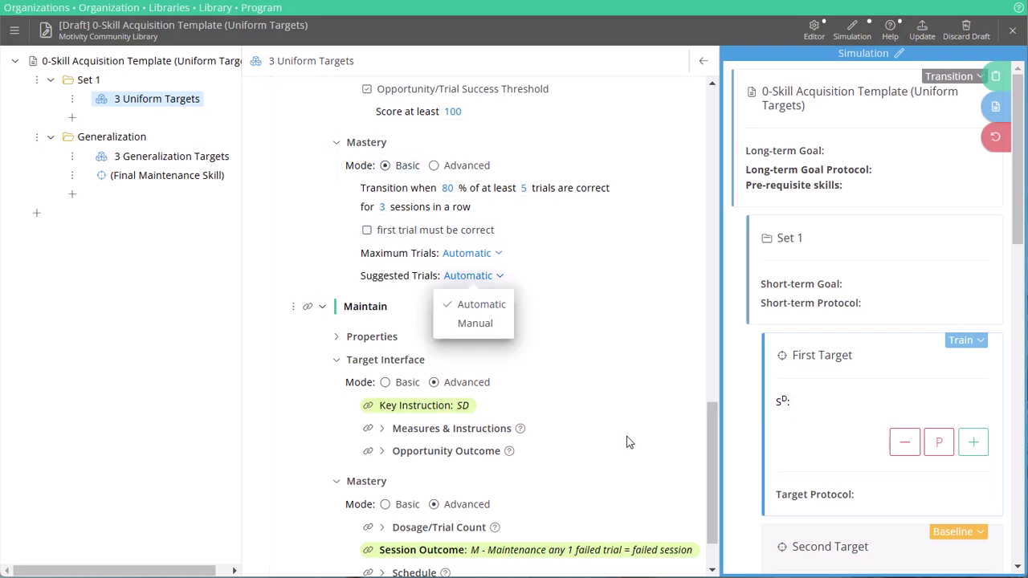
pyautogui.click(489, 323)
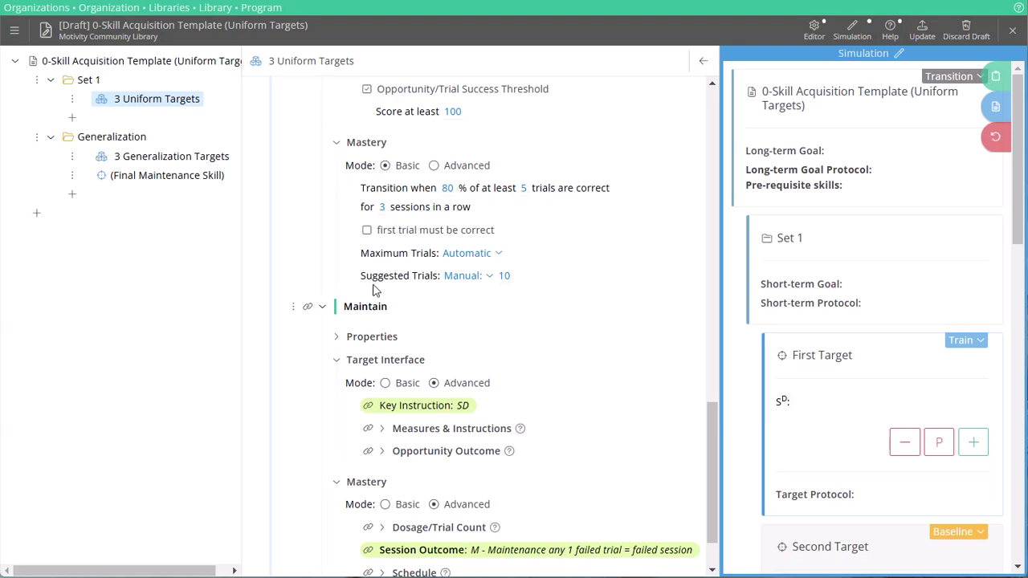
# - Collapse the Train, Baseline and Maintain phases, checking the Maintain phase's Schedule setting along the way
pyautogui.scroll(3, 442, 316)
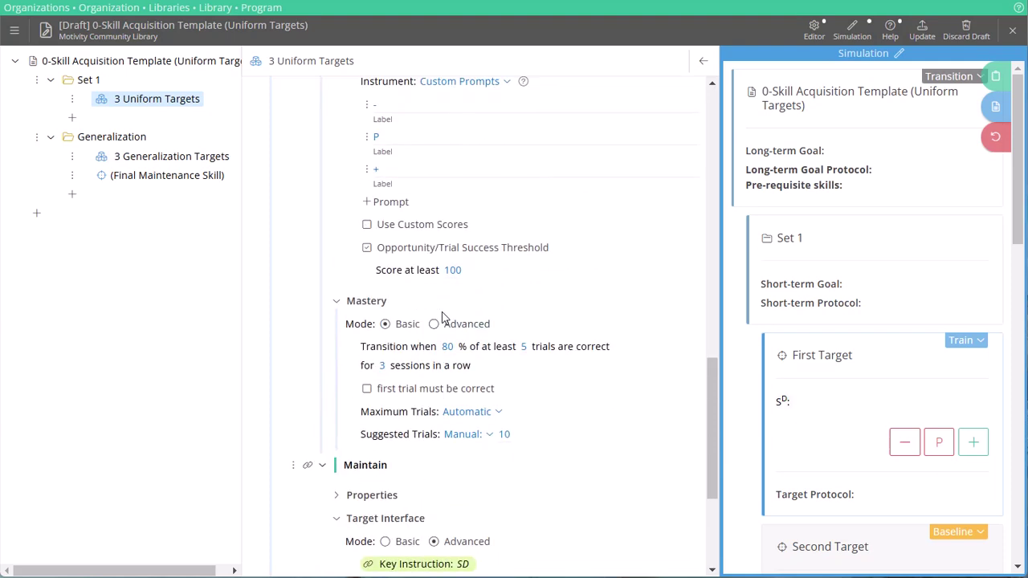
pyautogui.scroll(5, 441, 315)
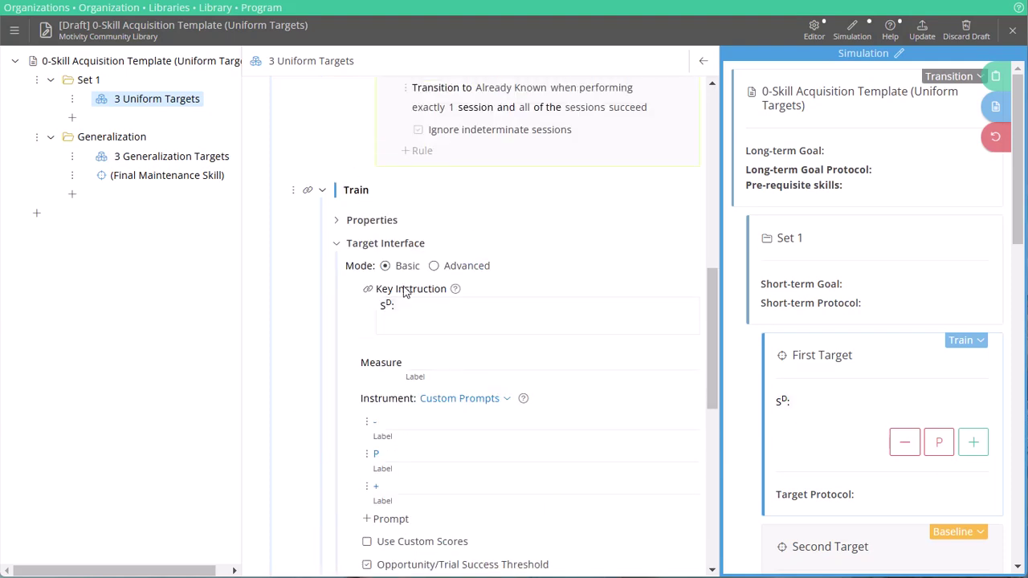
pyautogui.click(322, 189)
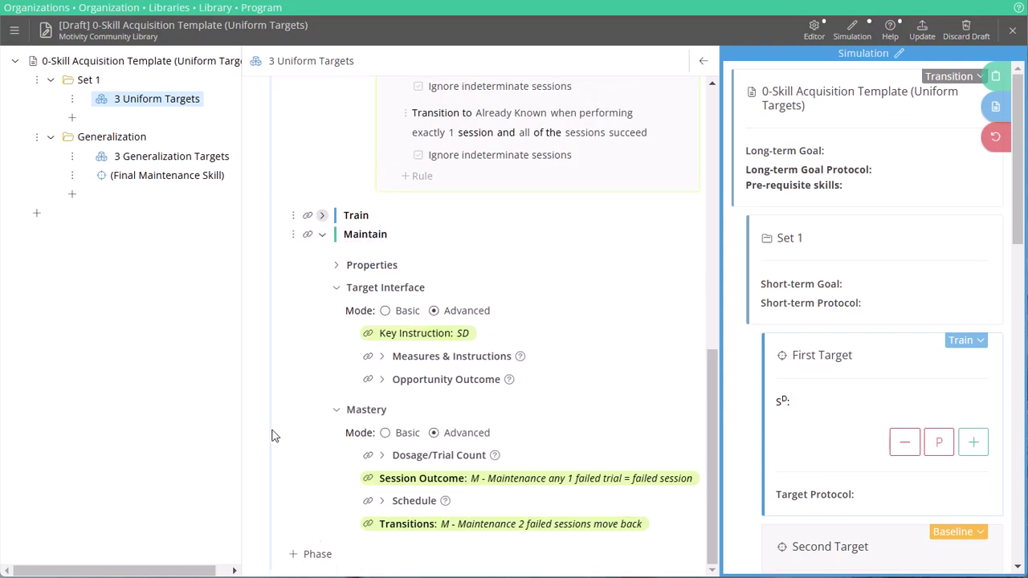
pyautogui.click(412, 501)
pyautogui.click(412, 501)
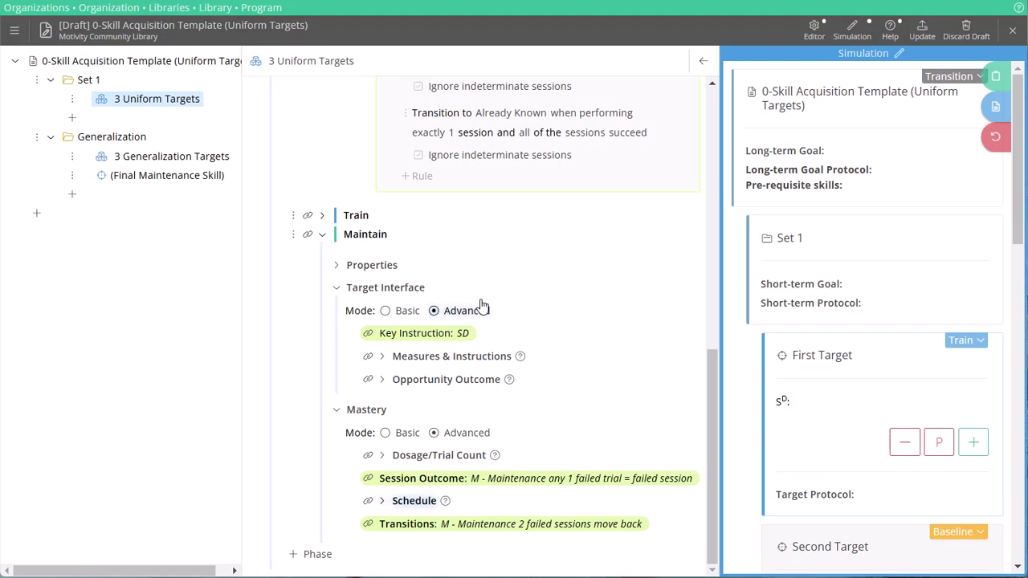
pyautogui.scroll(5, 268, 340)
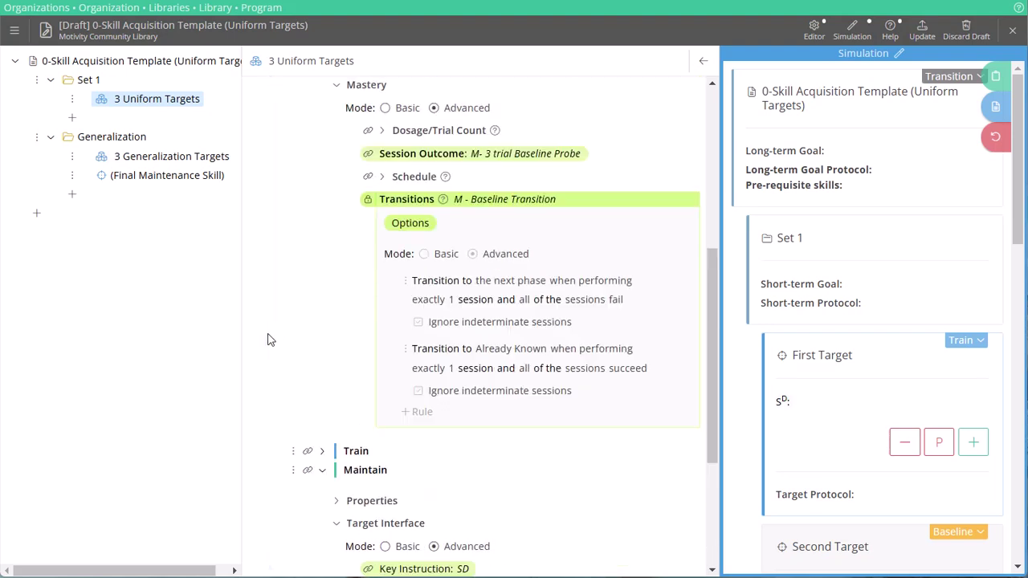
pyautogui.scroll(3, 268, 338)
pyautogui.click(321, 219)
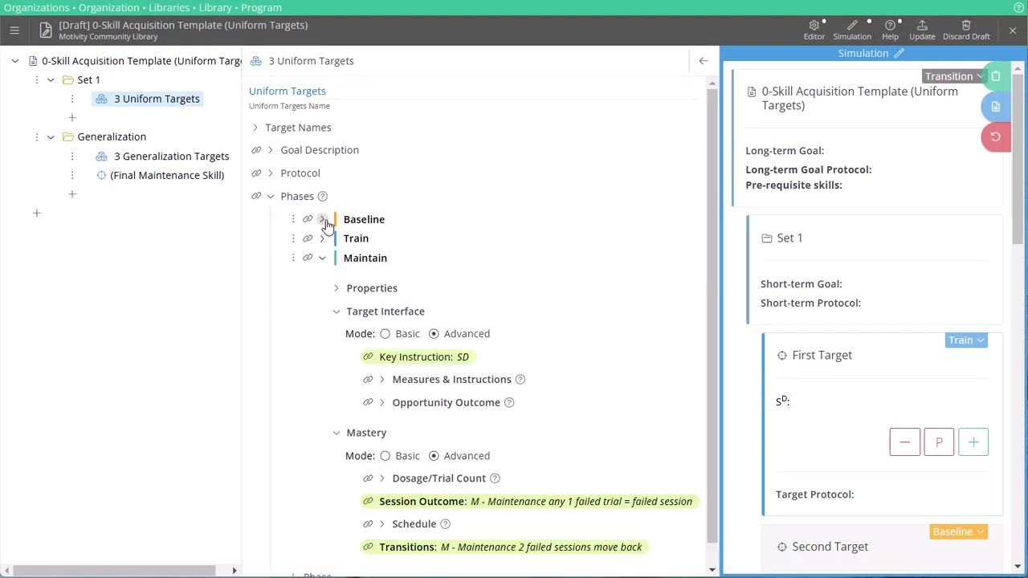
pyautogui.click(322, 259)
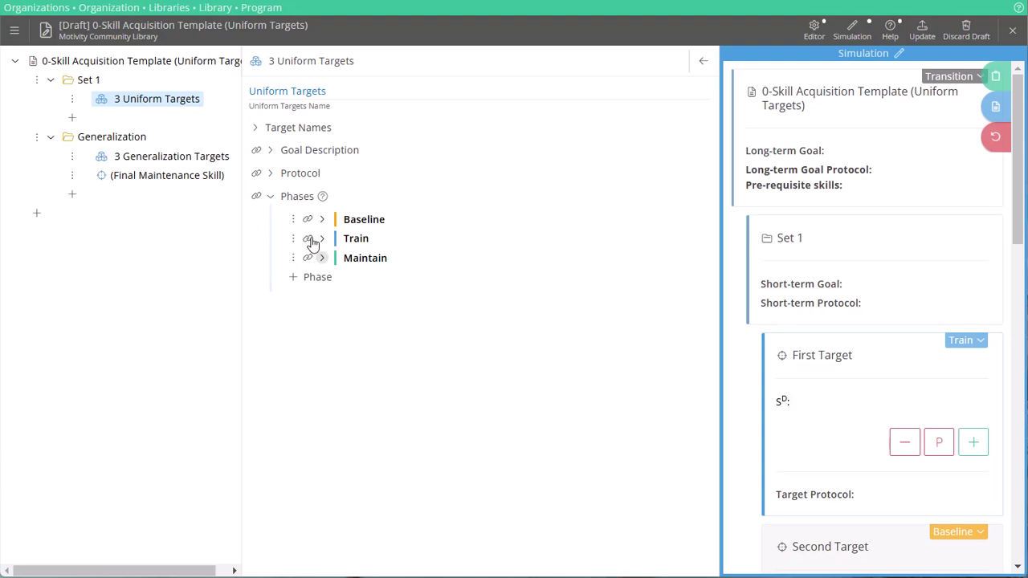